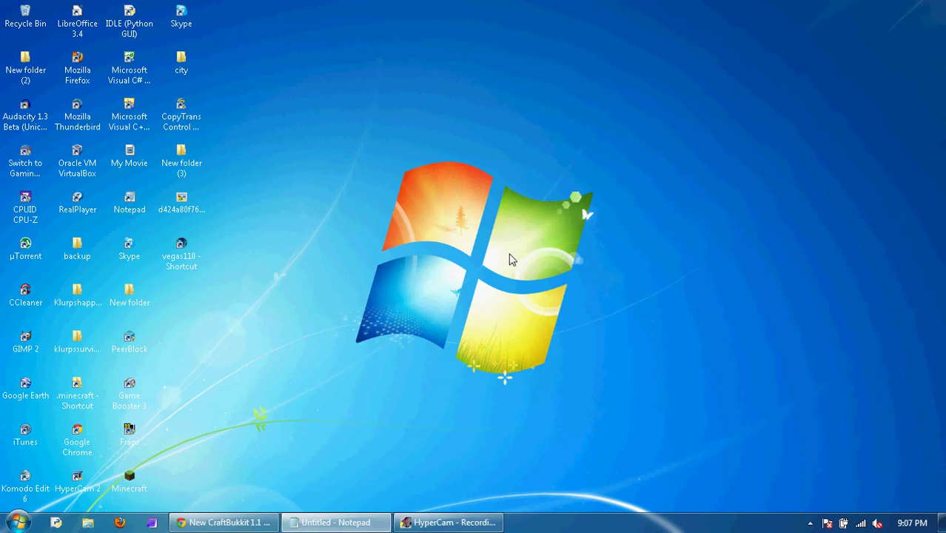
# - Switch to Chrome and download CraftBukkit 1.1-R3 from the recommended build announcement, keeping the jar file
pyautogui.click(229, 522)
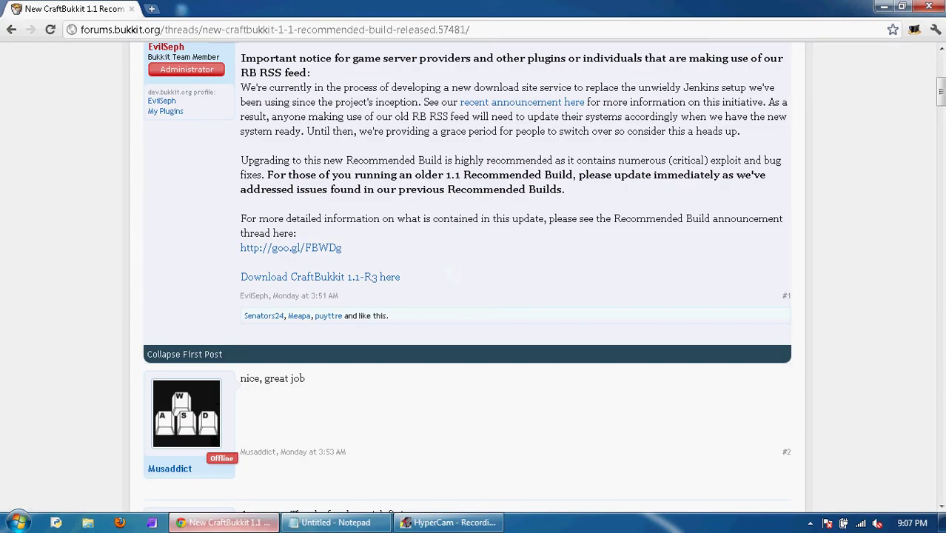
pyautogui.scroll(5, 351, 303)
pyautogui.scroll(-1, 351, 298)
pyautogui.scroll(1, 351, 298)
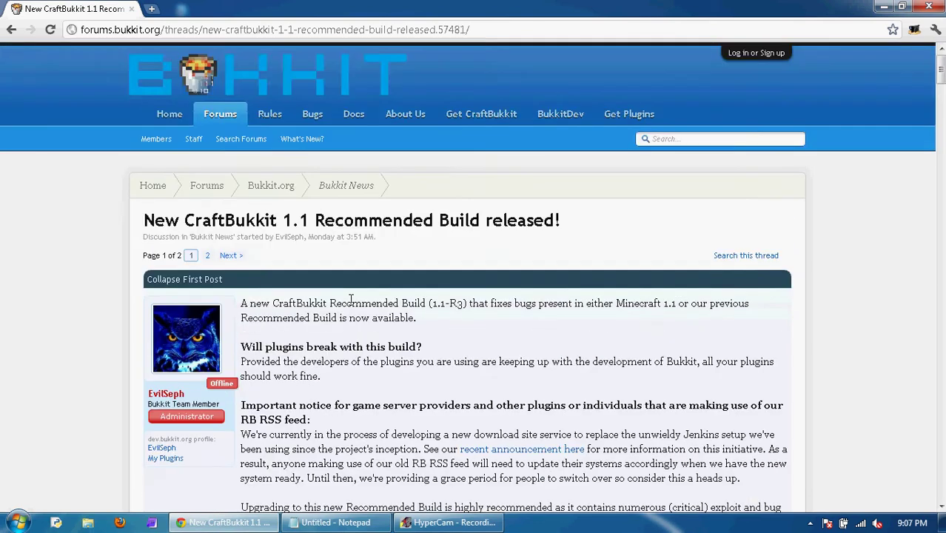
pyautogui.scroll(-1, 351, 298)
pyautogui.scroll(1, 351, 298)
pyautogui.scroll(-1, 350, 298)
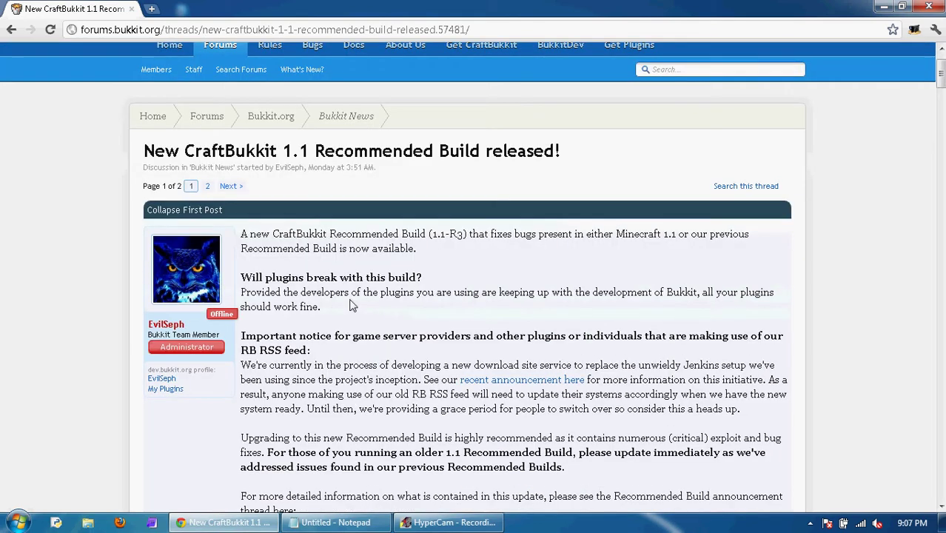
pyautogui.scroll(-2, 352, 305)
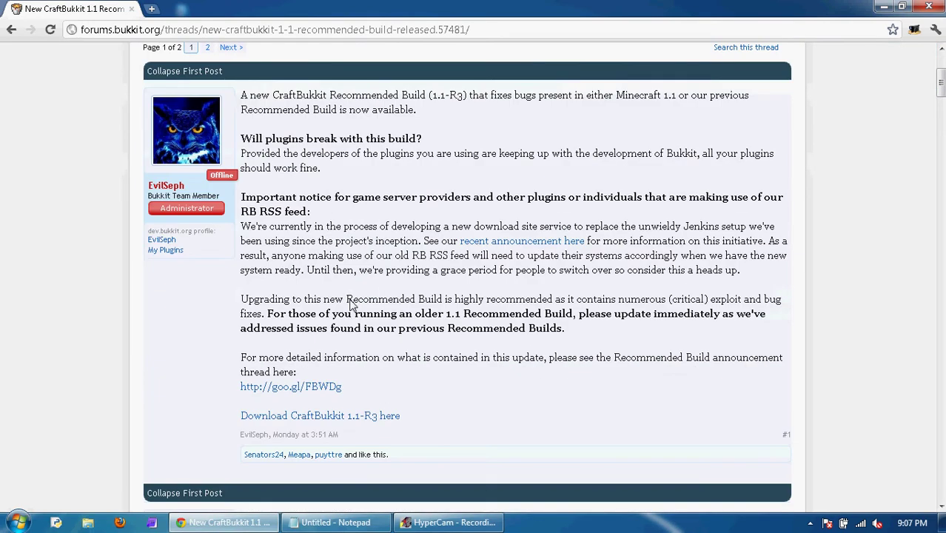
pyautogui.click(350, 419)
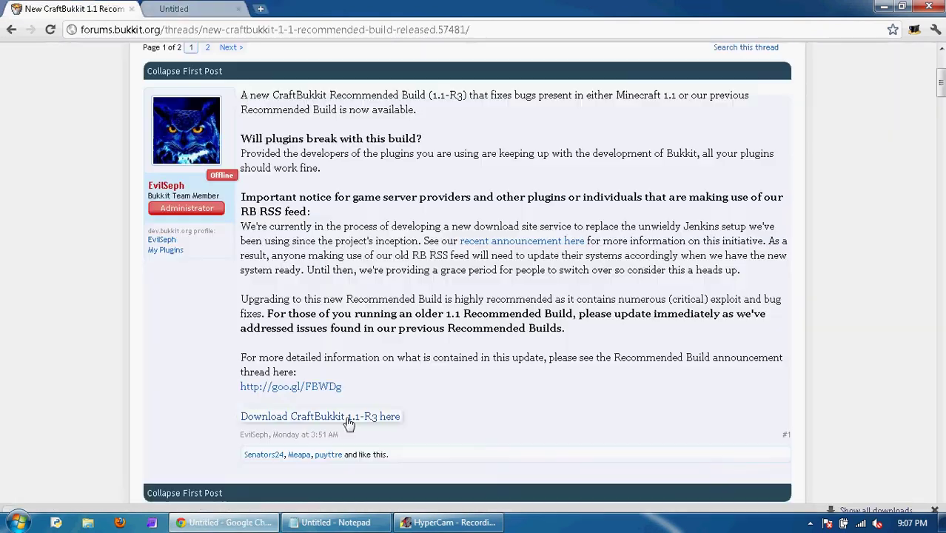
pyautogui.click(238, 498)
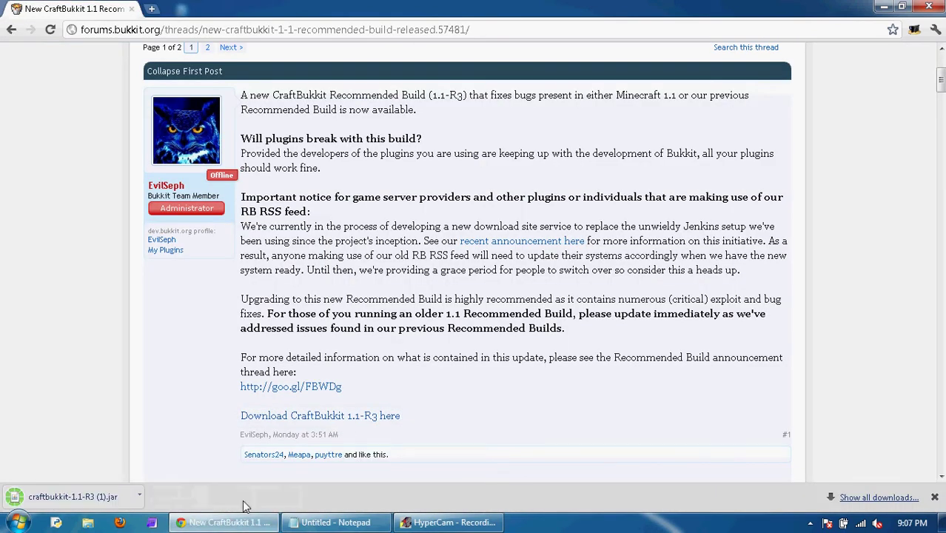
pyautogui.click(16, 522)
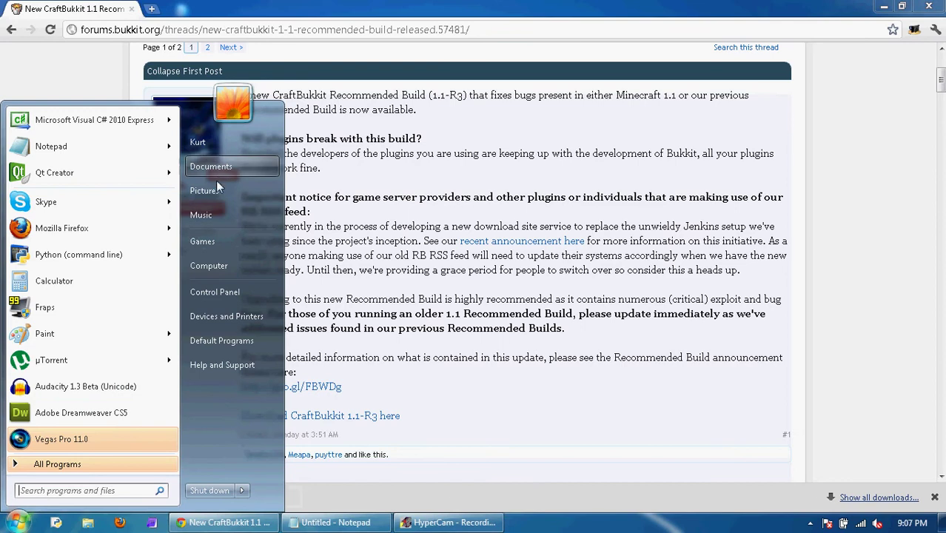
pyautogui.press('Escape')
pyautogui.scroll(-1, 167, 205)
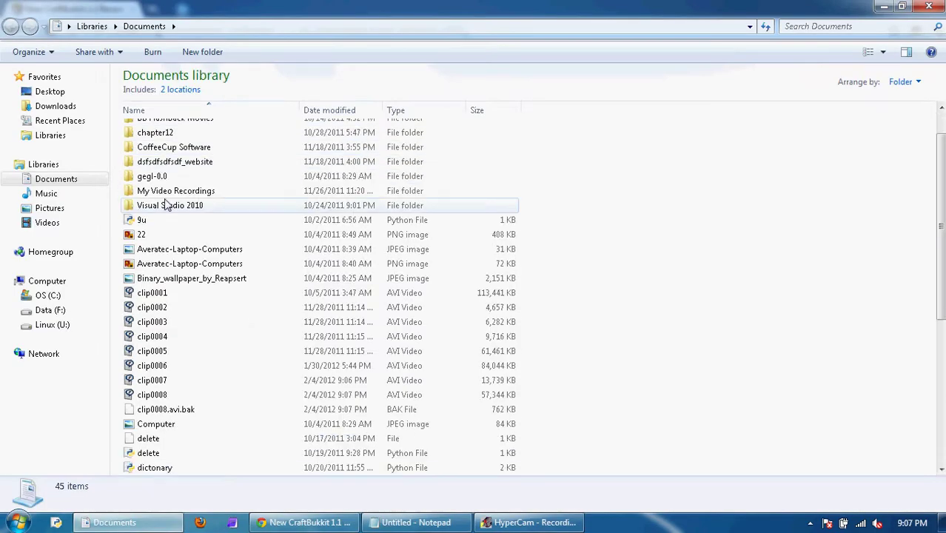
pyautogui.click(928, 6)
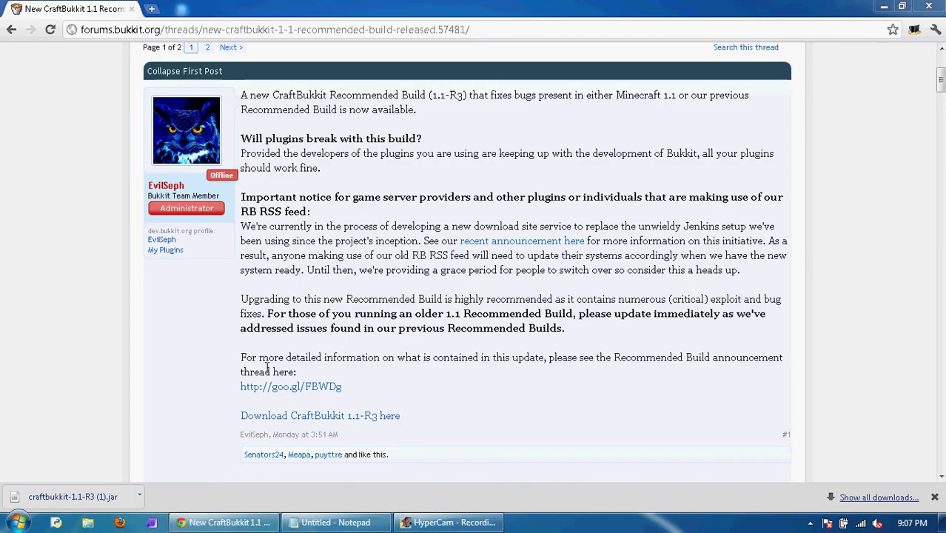
# - Show the downloaded craftbukkit-1.1-R3 (1) jar in its folder, copy it, and return to the desktop
pyautogui.click(139, 497)
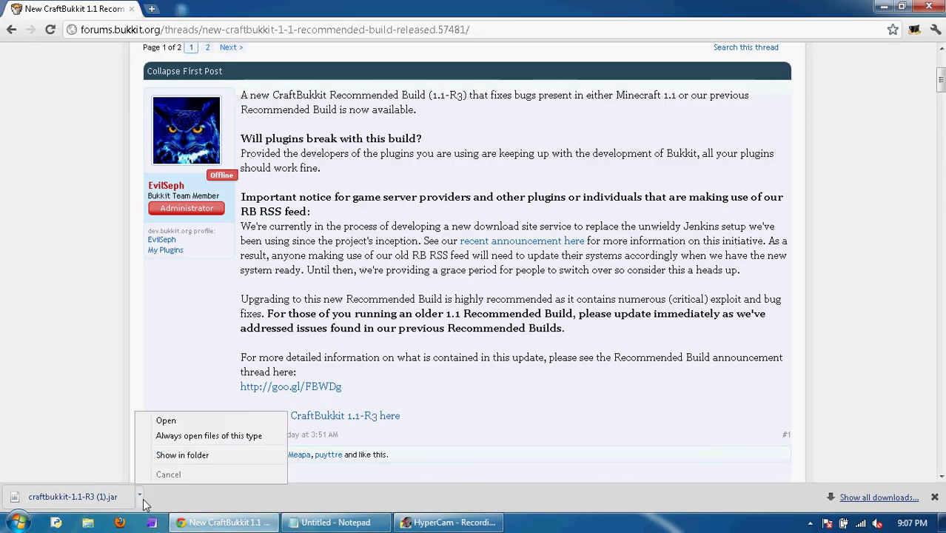
pyautogui.click(173, 453)
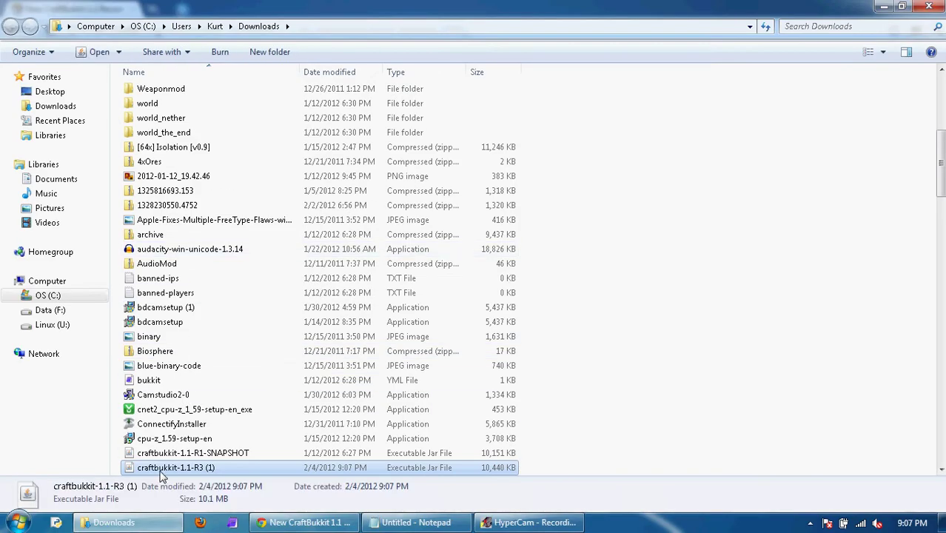
pyautogui.rightClick(158, 469)
pyautogui.click(193, 388)
pyautogui.click(930, 6)
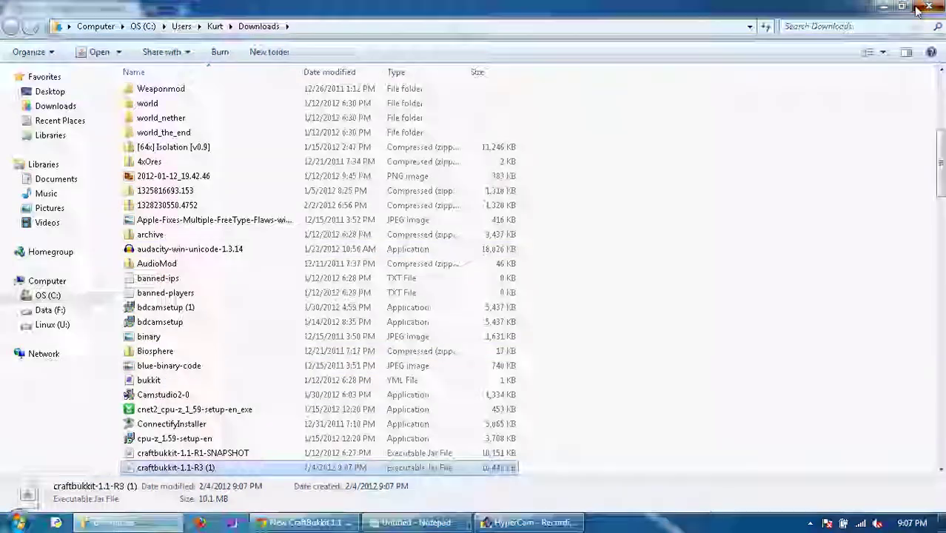
pyautogui.click(883, 6)
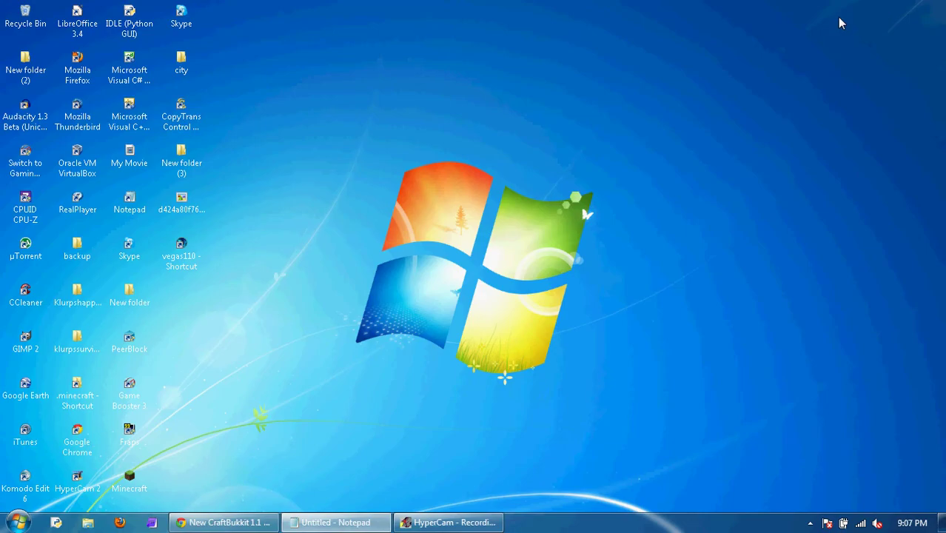
# - Create a new folder on the desktop with its default name and paste the copied CraftBukkit jar into it
pyautogui.rightClick(344, 160)
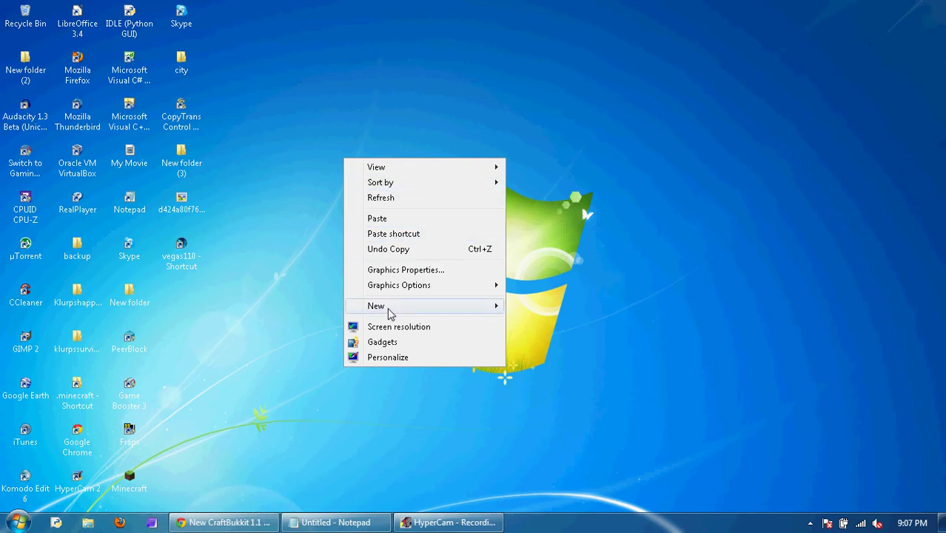
pyautogui.moveTo(447, 305)
pyautogui.click(535, 306)
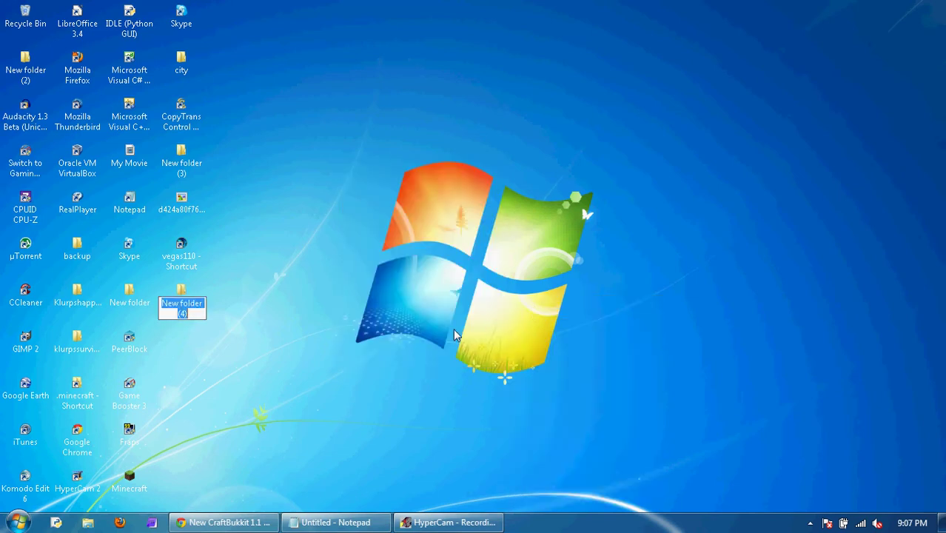
pyautogui.click(320, 340)
pyautogui.doubleClick(200, 303)
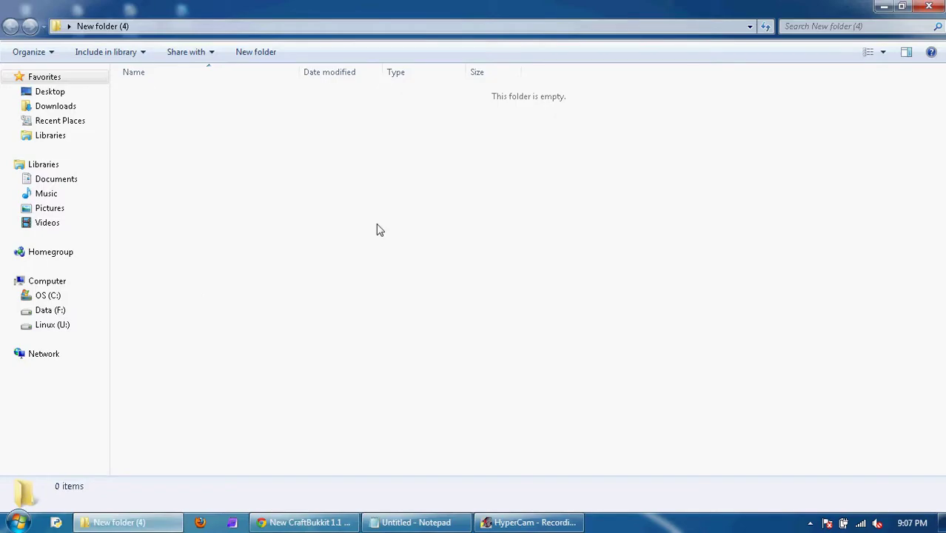
pyautogui.rightClick(374, 223)
pyautogui.click(404, 319)
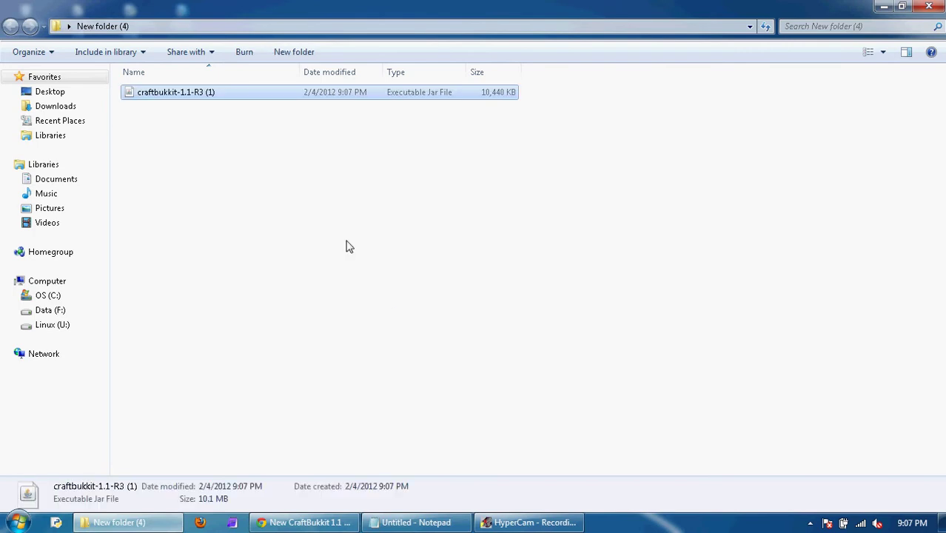
# - Rename the pasted jar file as craftbukkit-1.1-R3
pyautogui.rightClick(253, 92)
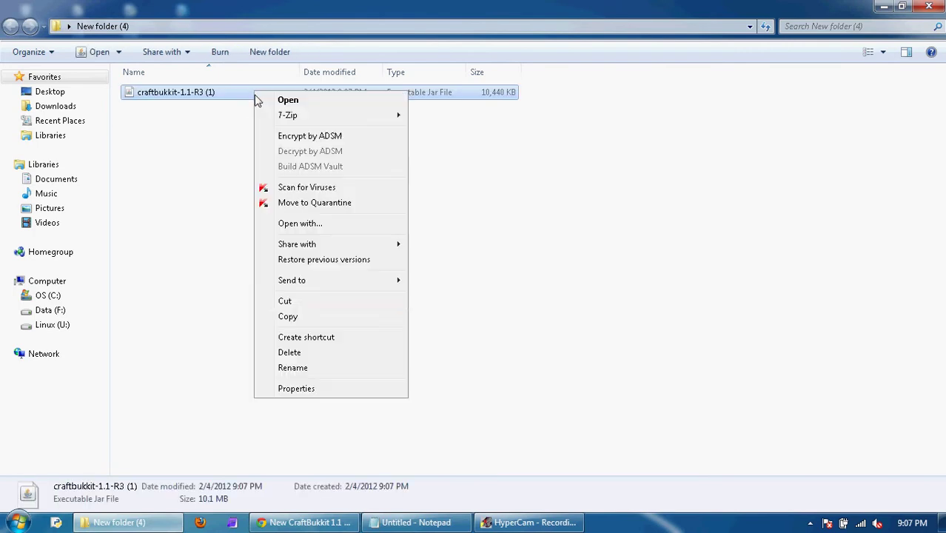
pyautogui.click(307, 368)
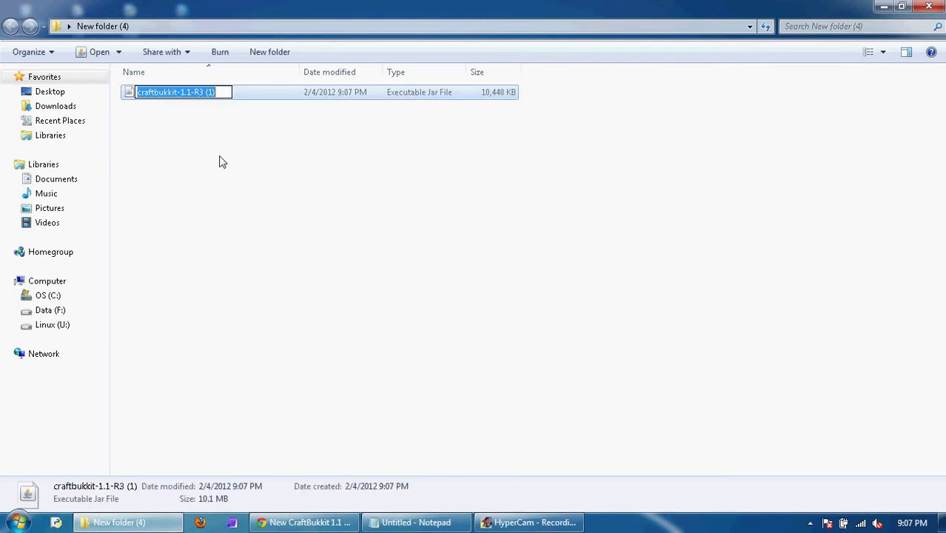
pyautogui.click(227, 92)
pyautogui.press('BackSpace')
pyautogui.press('BackSpace')
pyautogui.press('BackSpace')
pyautogui.press('BackSpace')
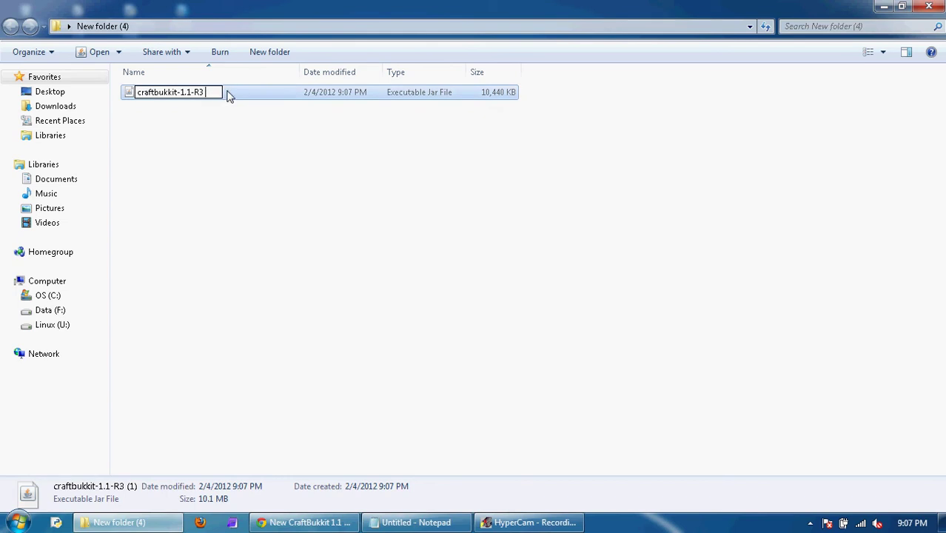
pyautogui.click(262, 142)
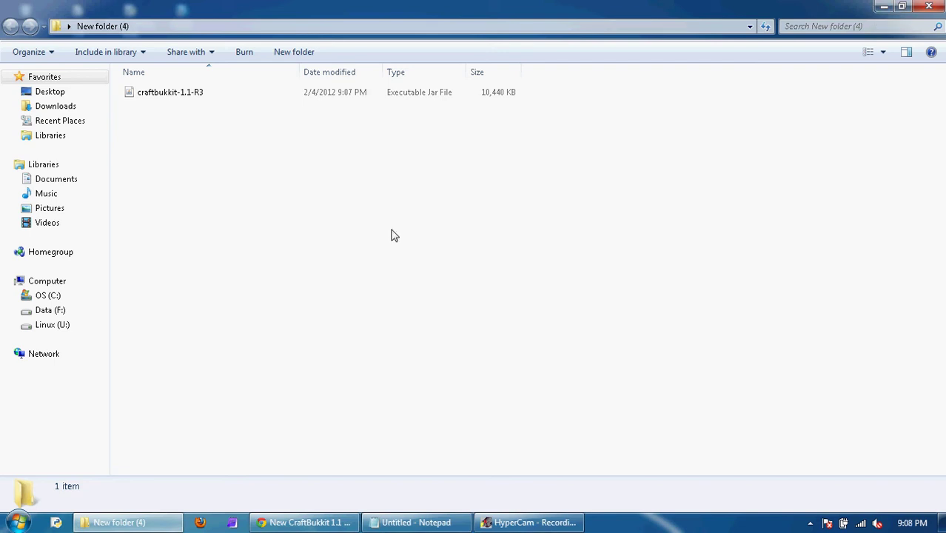
pyautogui.rightClick(306, 186)
pyautogui.click(3, 444)
pyautogui.press('super')
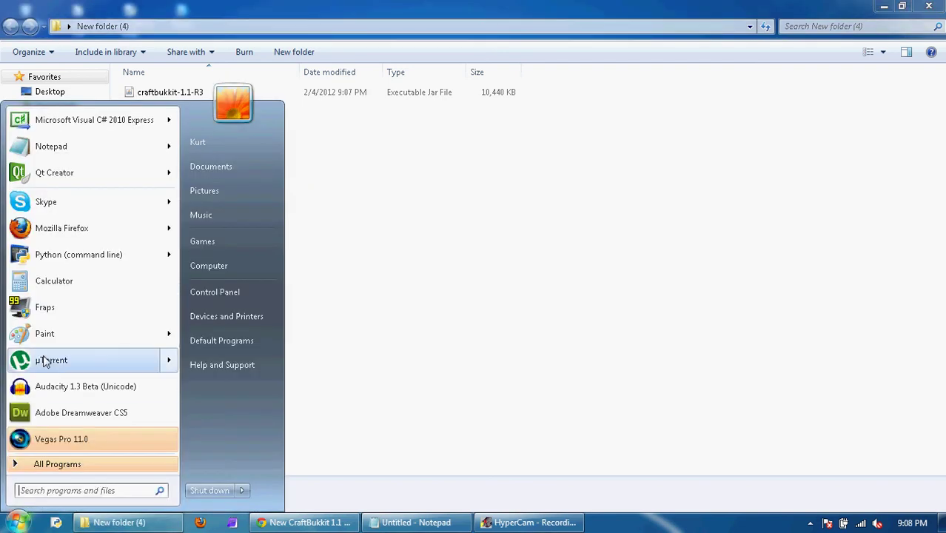
pyautogui.click(60, 148)
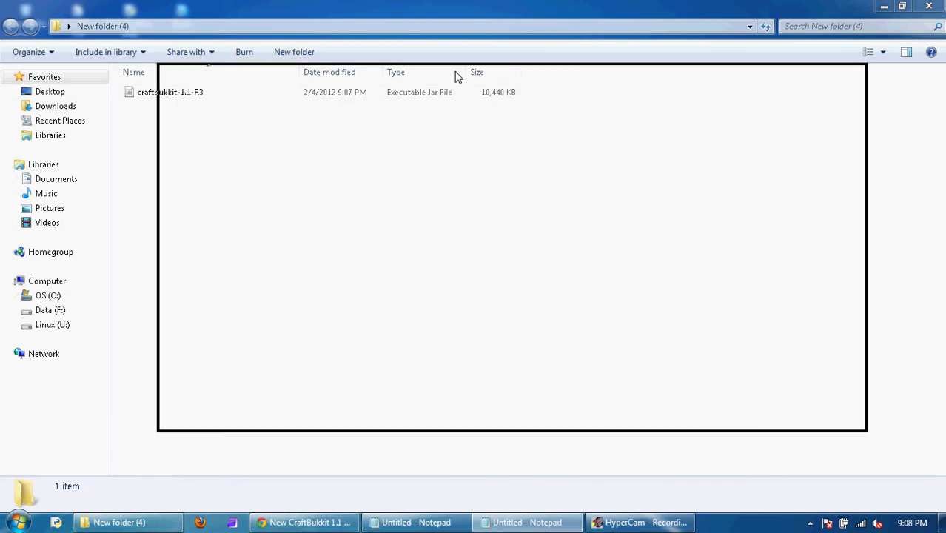
pyautogui.click(835, 75)
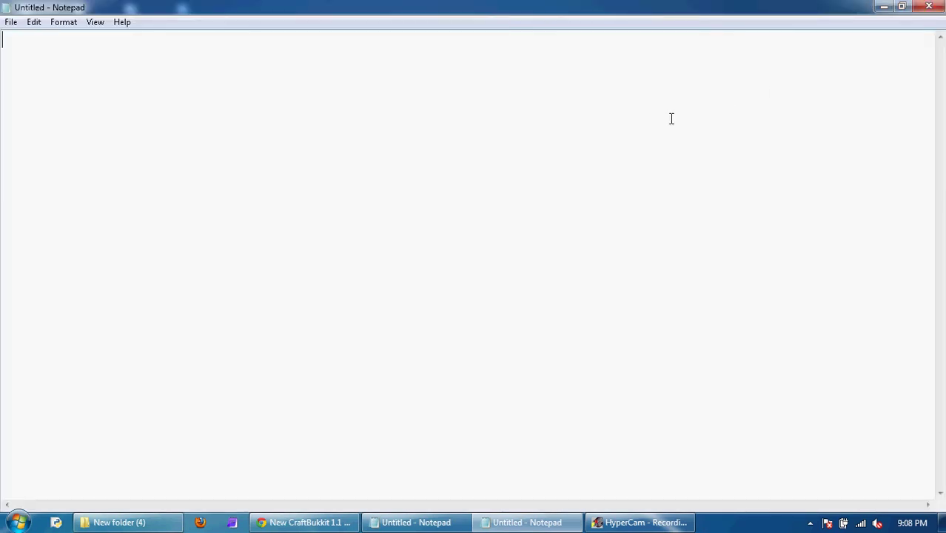
pyautogui.write('@a')
pyautogui.write('echo off')
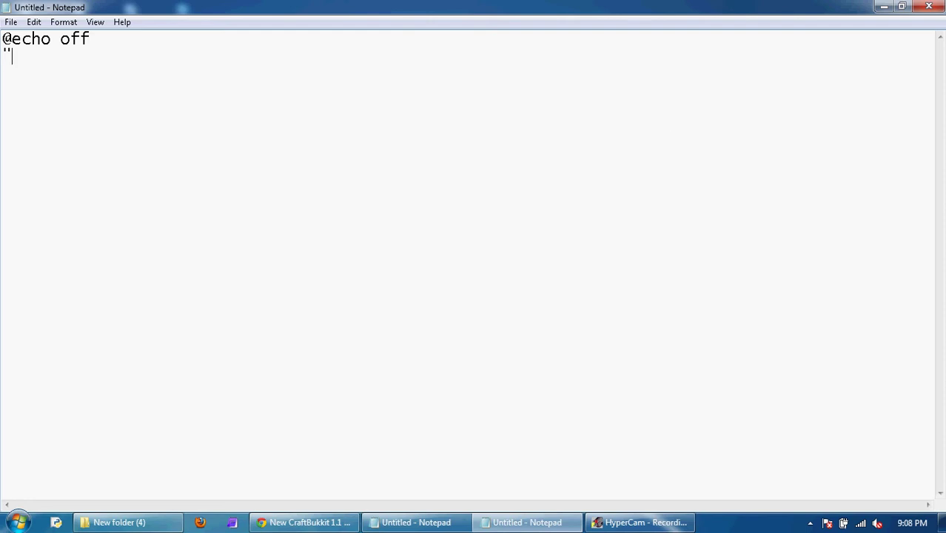
# - Browse to the Java folder inside Program Files on the C: drive
pyautogui.click(18, 522)
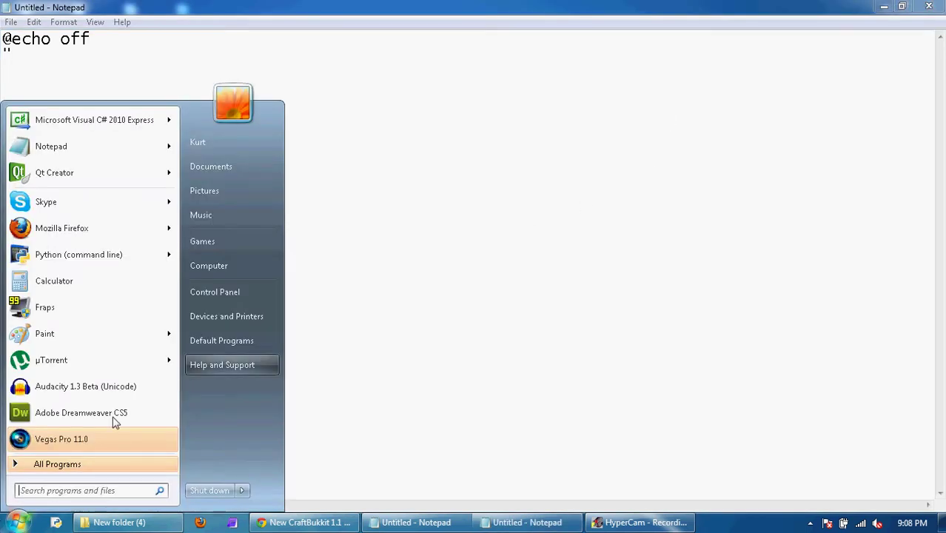
pyautogui.click(213, 270)
pyautogui.click(74, 296)
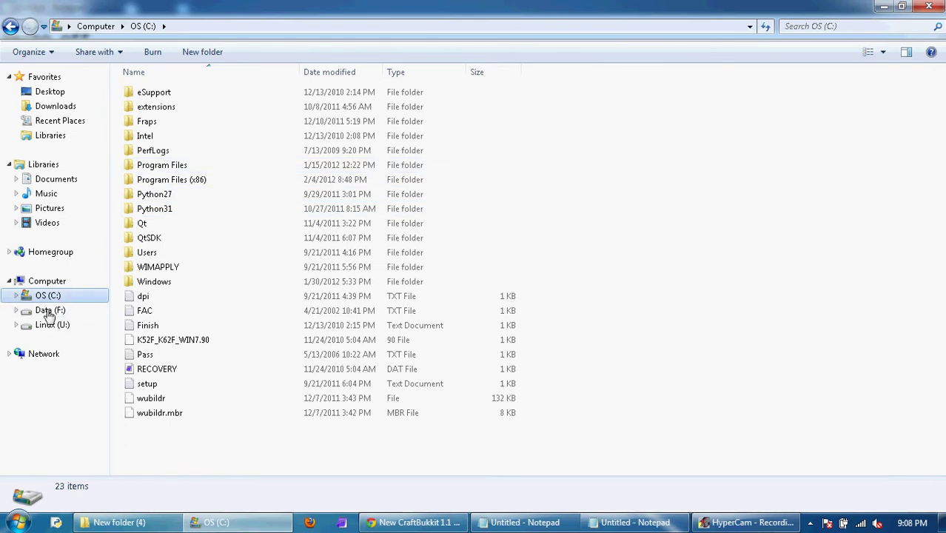
pyautogui.click(164, 170)
pyautogui.doubleClick(164, 170)
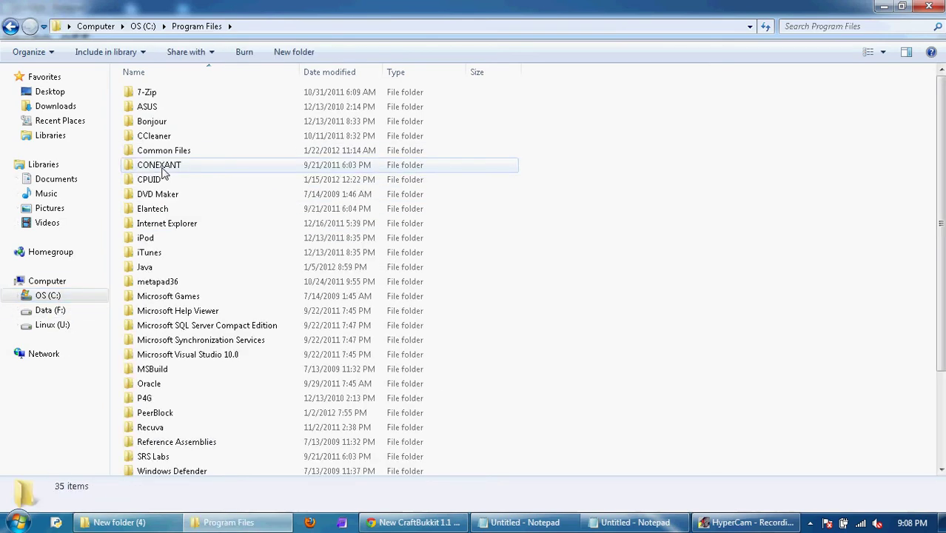
pyautogui.scroll(-3, 166, 213)
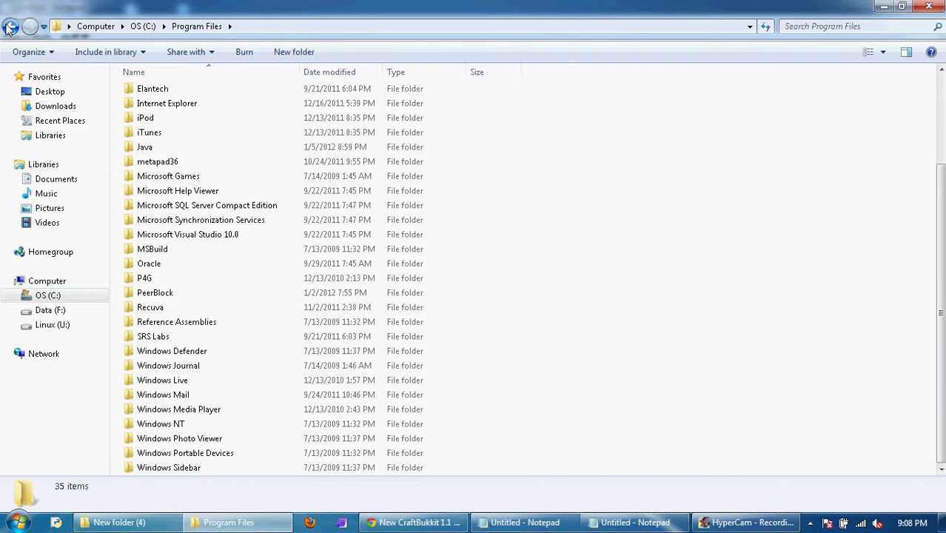
pyautogui.scroll(2, 259, 190)
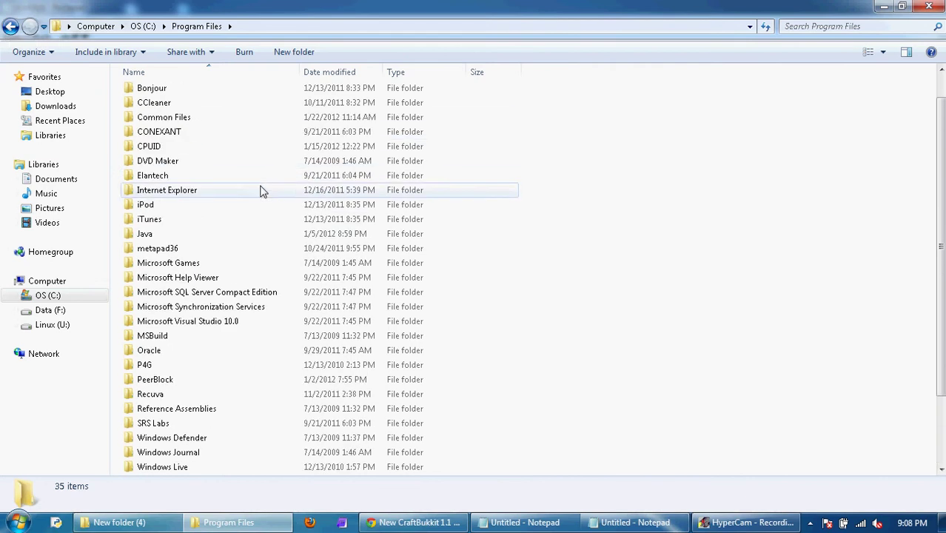
pyautogui.doubleClick(148, 234)
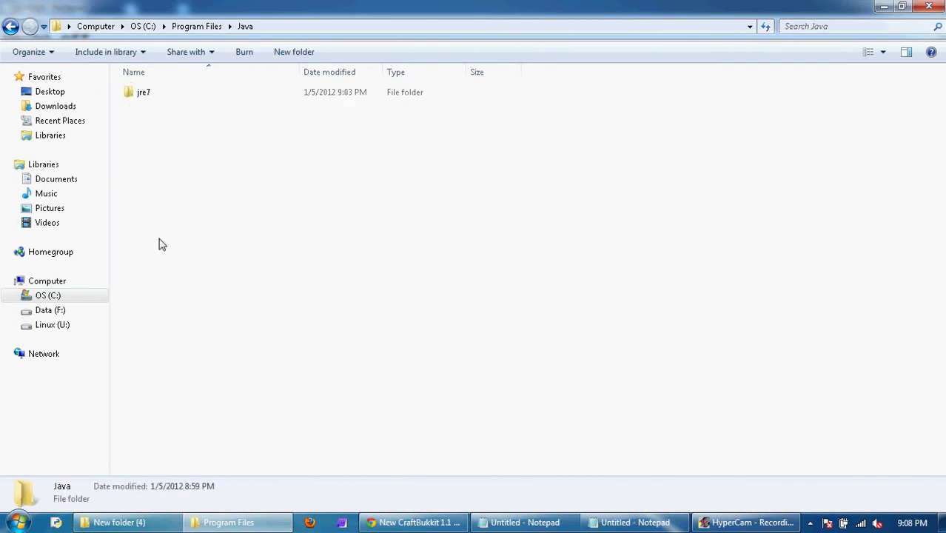
pyautogui.click(11, 26)
pyautogui.click(10, 27)
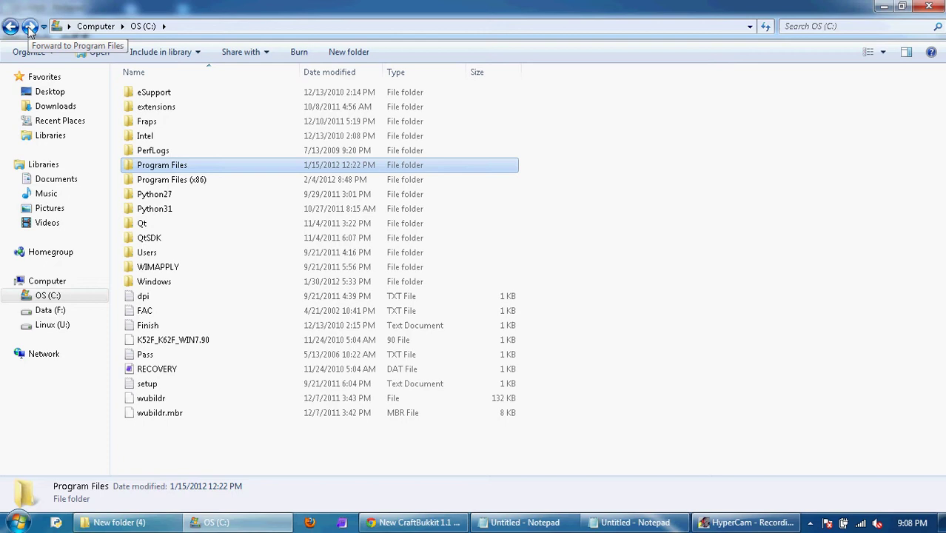
pyautogui.click(33, 30)
pyautogui.click(33, 29)
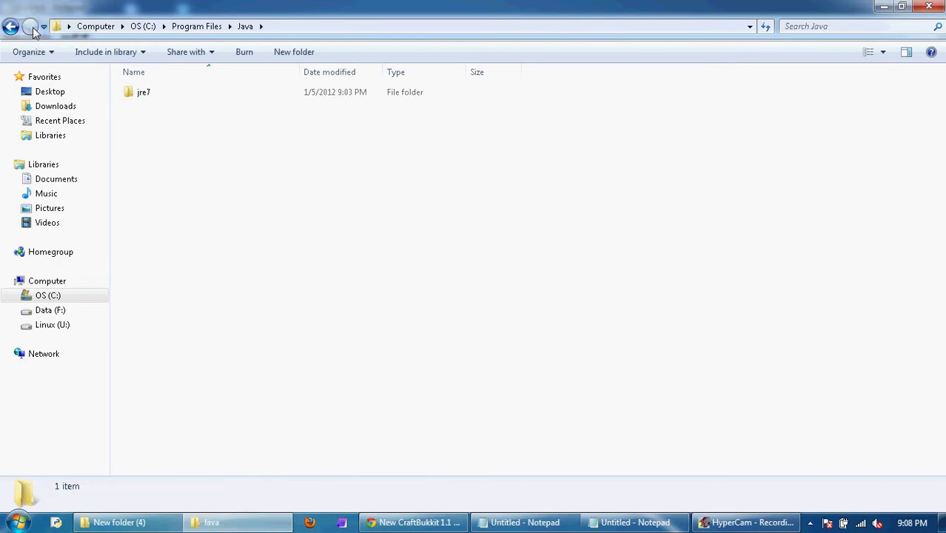
# - Open the bin folder inside jre7 and look through its files for the java application
pyautogui.doubleClick(159, 96)
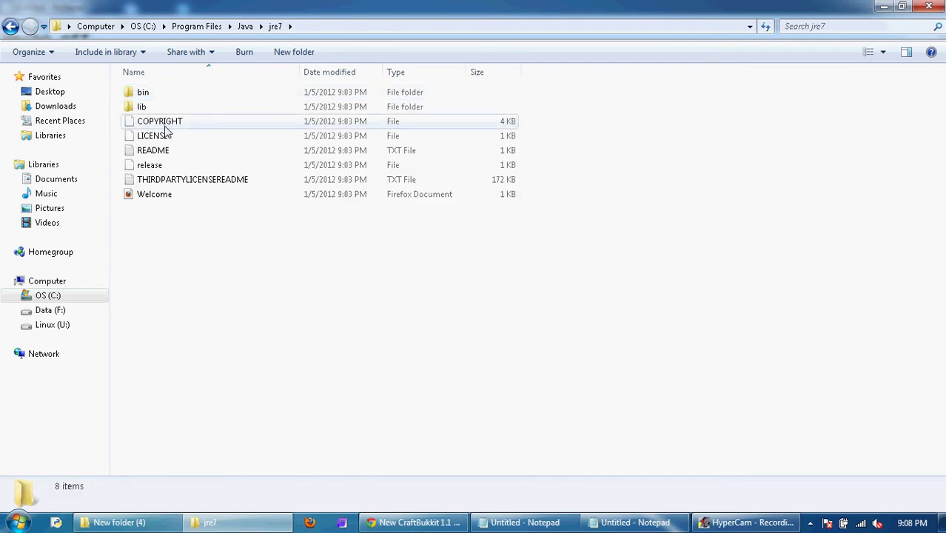
pyautogui.doubleClick(158, 100)
pyautogui.scroll(-7, 252, 205)
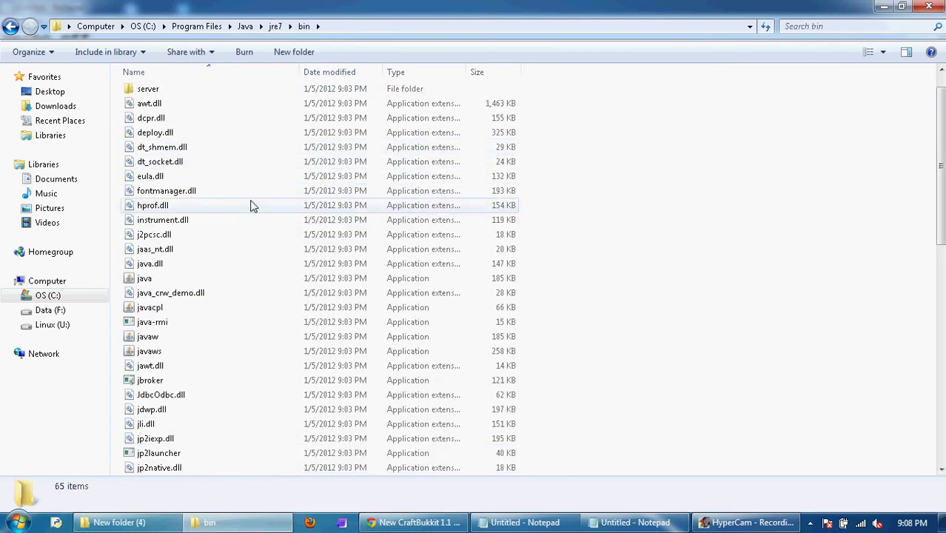
# - Copy the path of the jre7 bin folder and paste it after the opening quotation mark in the Notepad batch script
pyautogui.scroll(4, 252, 206)
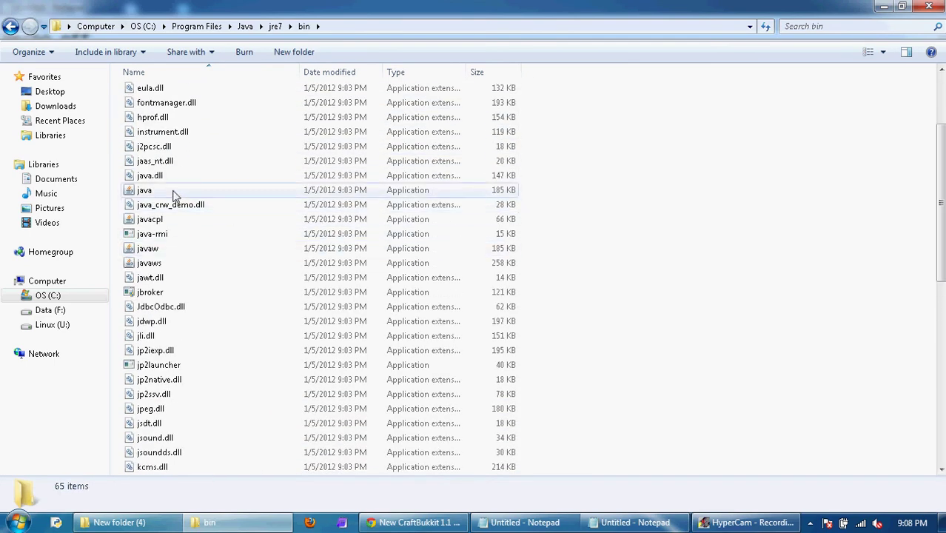
pyautogui.click(387, 24)
pyautogui.hotkey('ctrl', 'c')
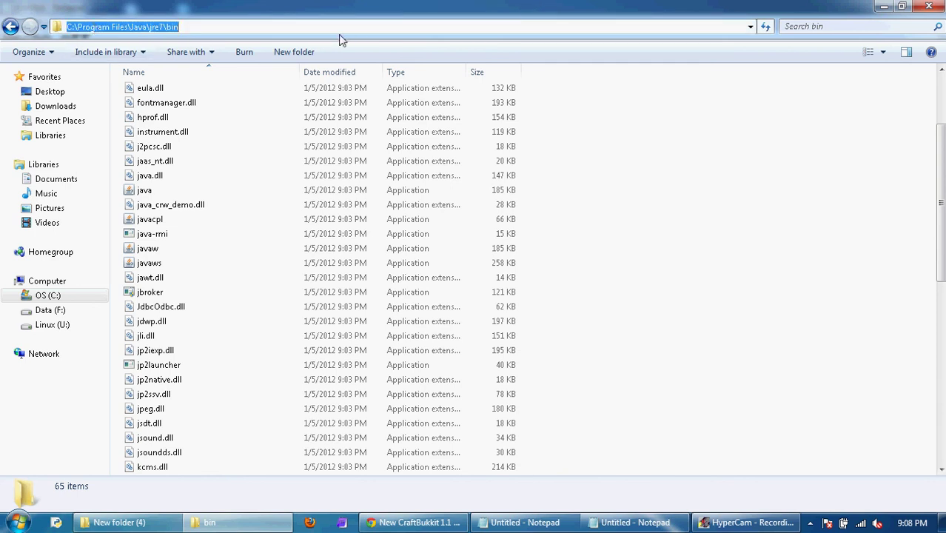
pyautogui.rightClick(86, 25)
pyautogui.click(127, 68)
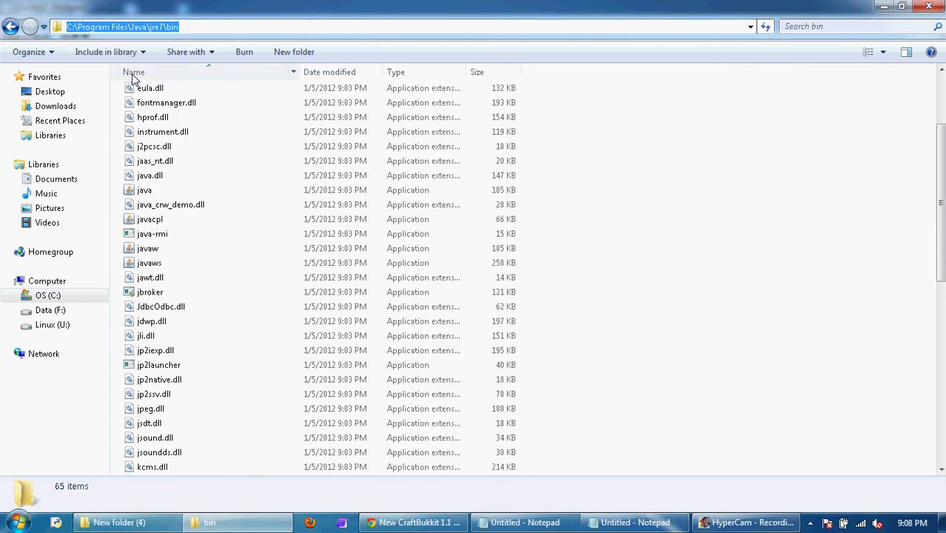
pyautogui.click(610, 526)
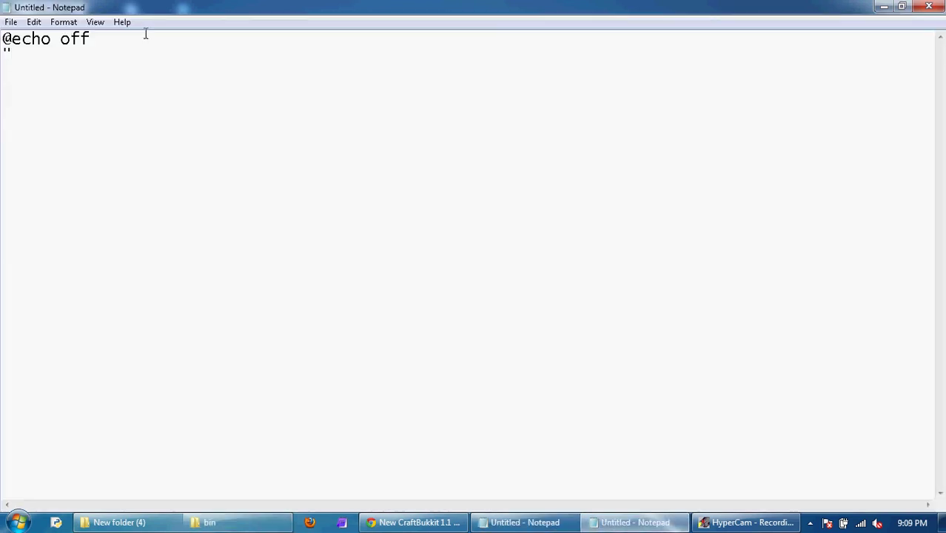
pyautogui.rightClick(46, 52)
pyautogui.click(100, 111)
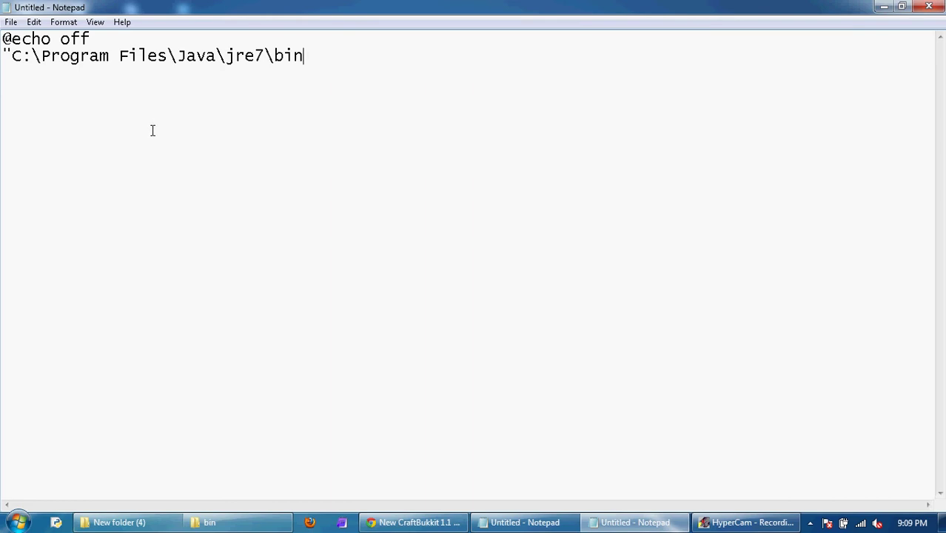
# - Extend the pasted path in the batch script with "\java.exe"
pyautogui.write('\\k')
pyautogui.press('BackSpace')
pyautogui.write('java.exe')
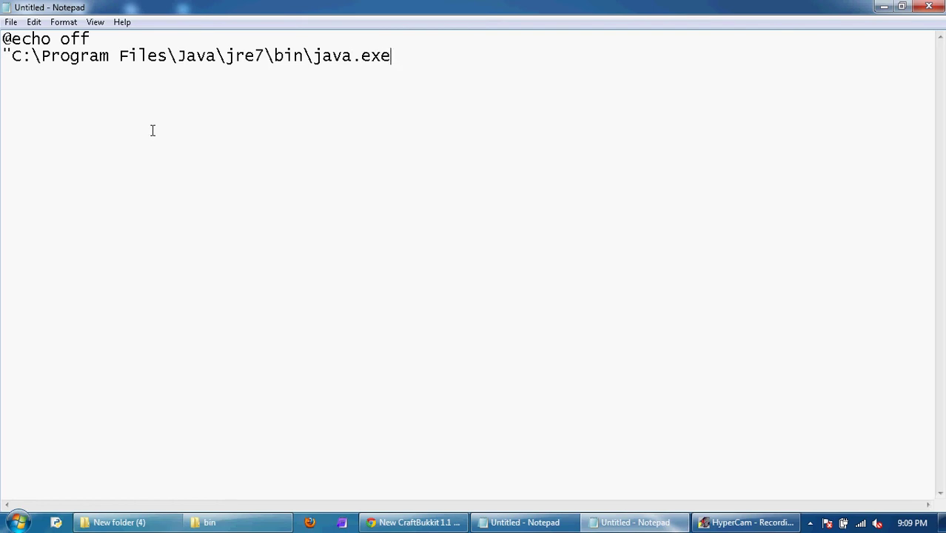
# - Close the quotation after java.exe and add the memory options -Xms1024M and -Xmx1024M to the command
pyautogui.write('" -Xms1024')
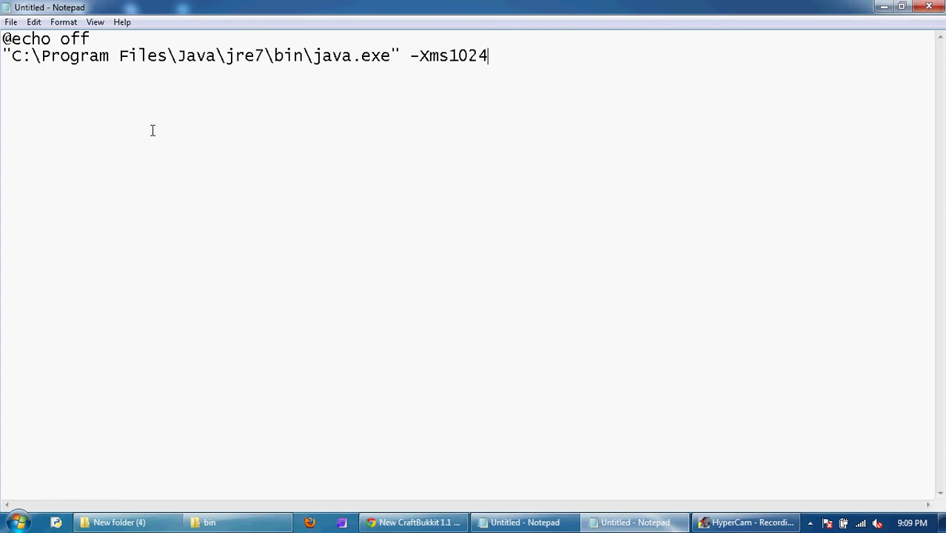
pyautogui.write('M -')
pyautogui.press('BackSpace')
pyautogui.write('Xms')
pyautogui.press('BackSpace')
pyautogui.write('x10')
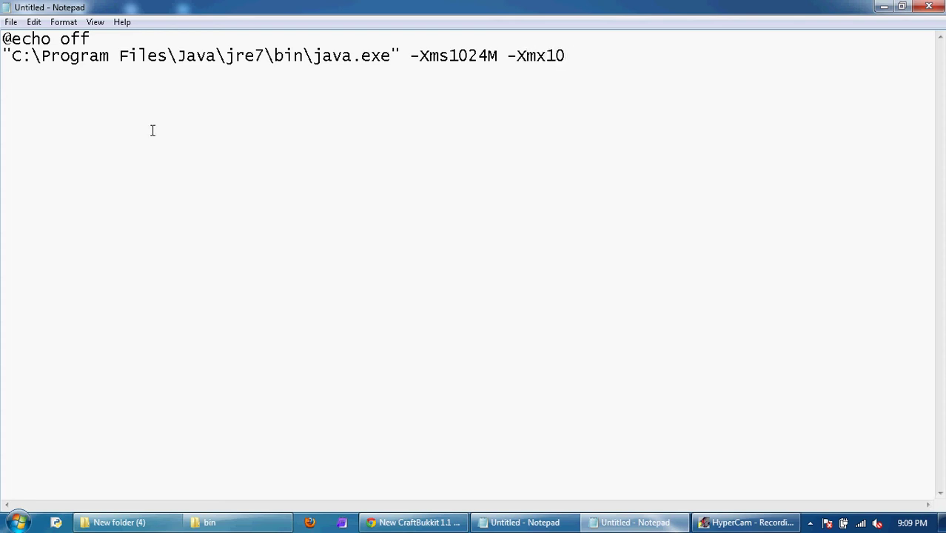
pyautogui.write('24M -')
# - Finish the launch command with -jar craftbukkit-1.1-R3.jar, matching the jar's file name, and add "pause" on a new line
pyautogui.write('jar craft')
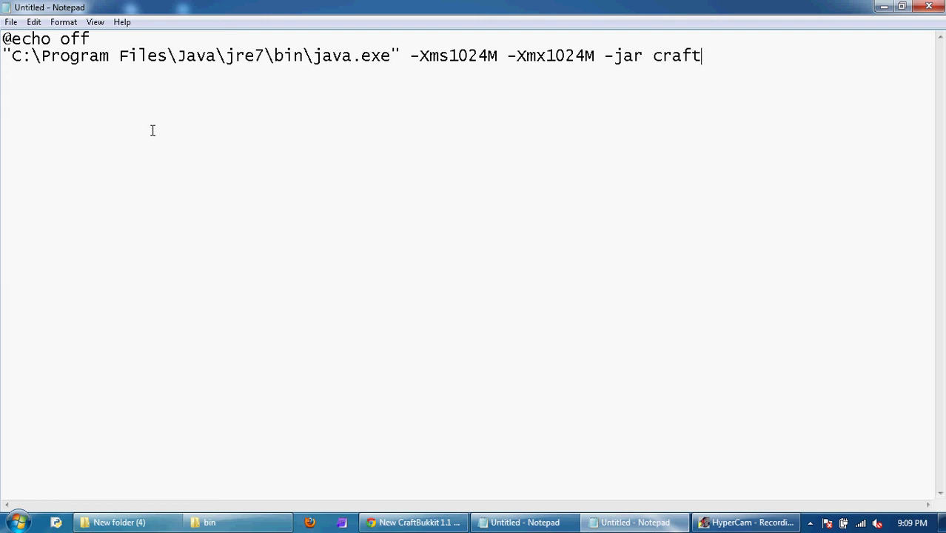
pyautogui.write('bukkit')
pyautogui.click(209, 522)
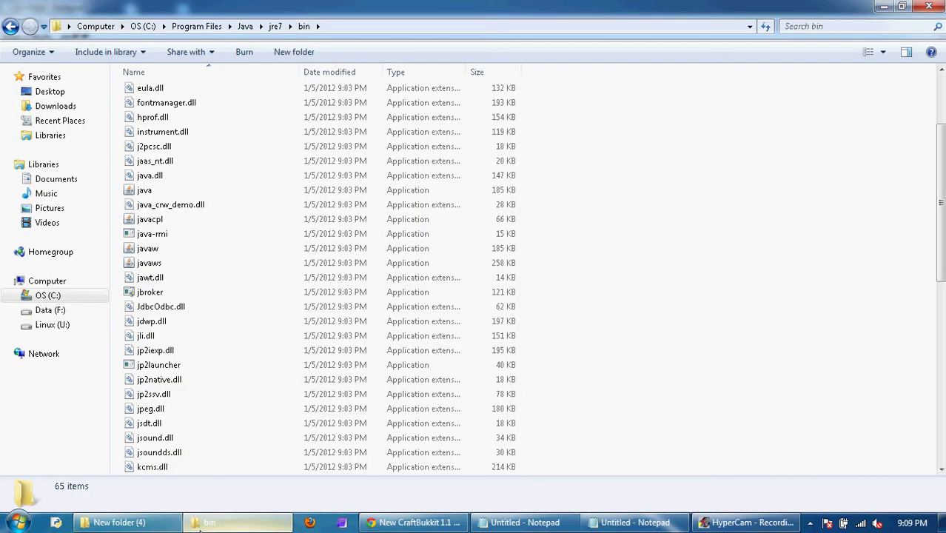
pyautogui.click(118, 523)
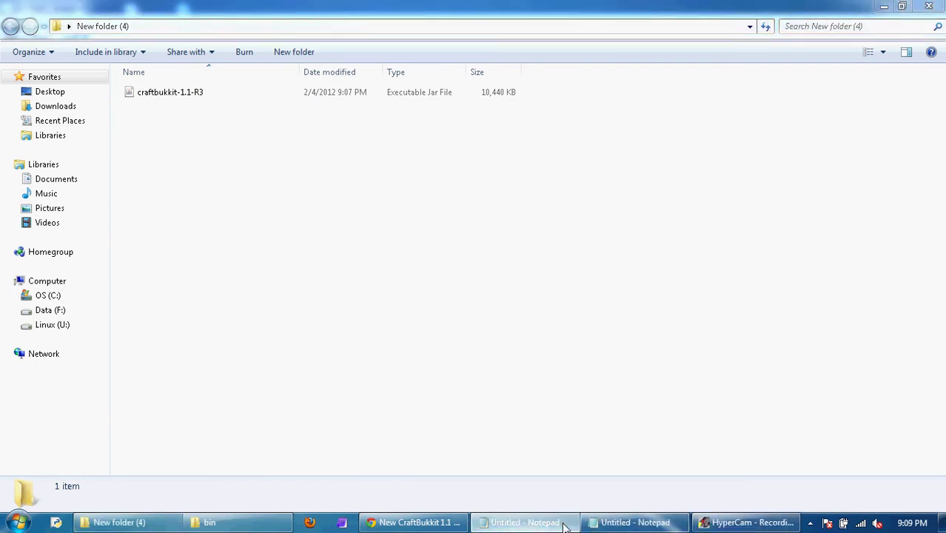
pyautogui.click(606, 526)
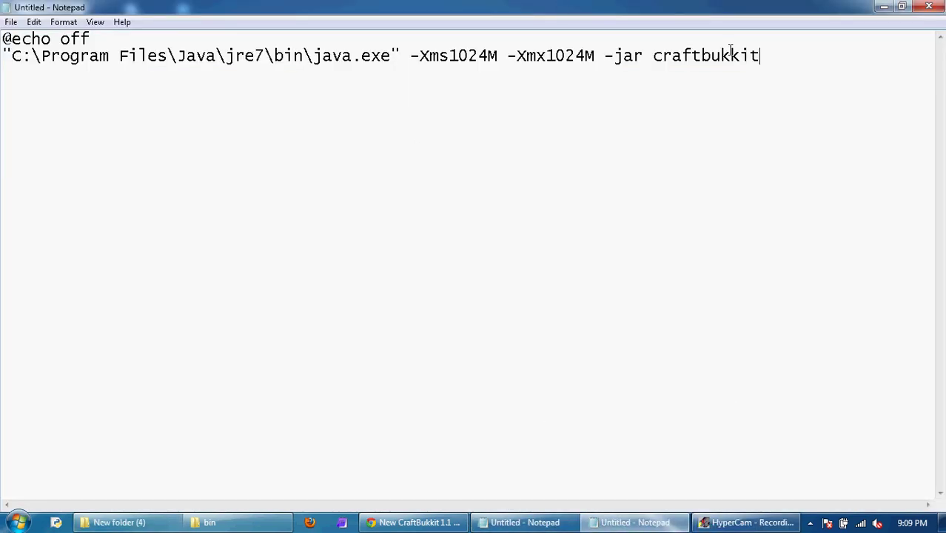
pyautogui.write('-1.1-R3')
pyautogui.hotkey('ctrl', 's')
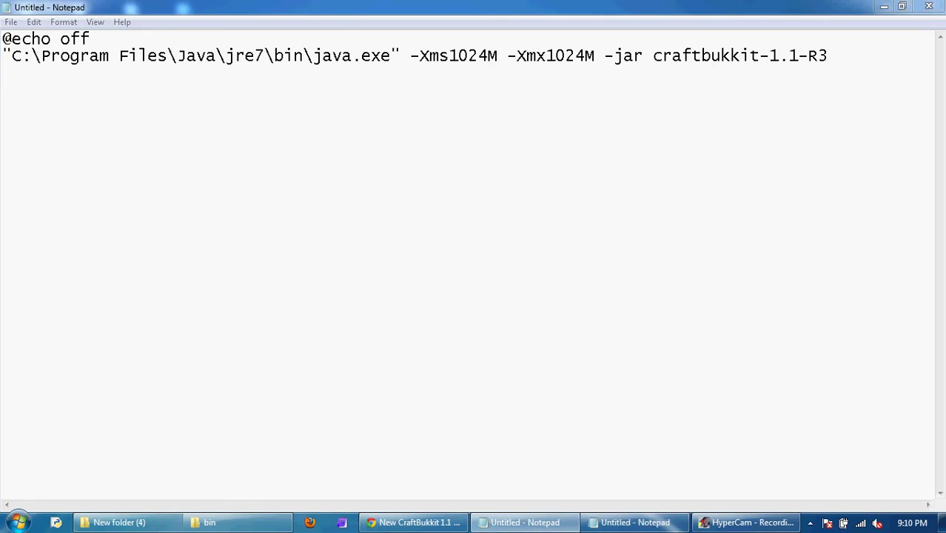
pyautogui.click(840, 58)
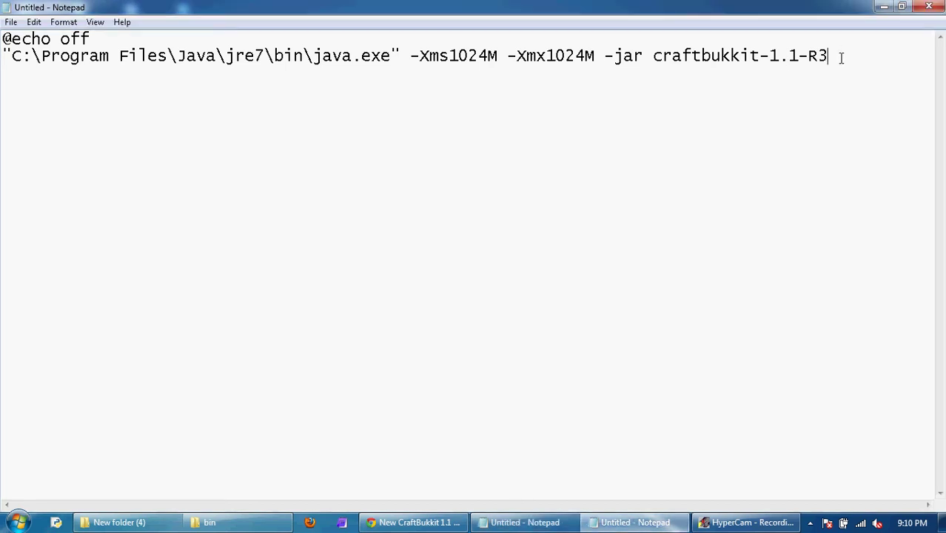
pyautogui.write('.jar')
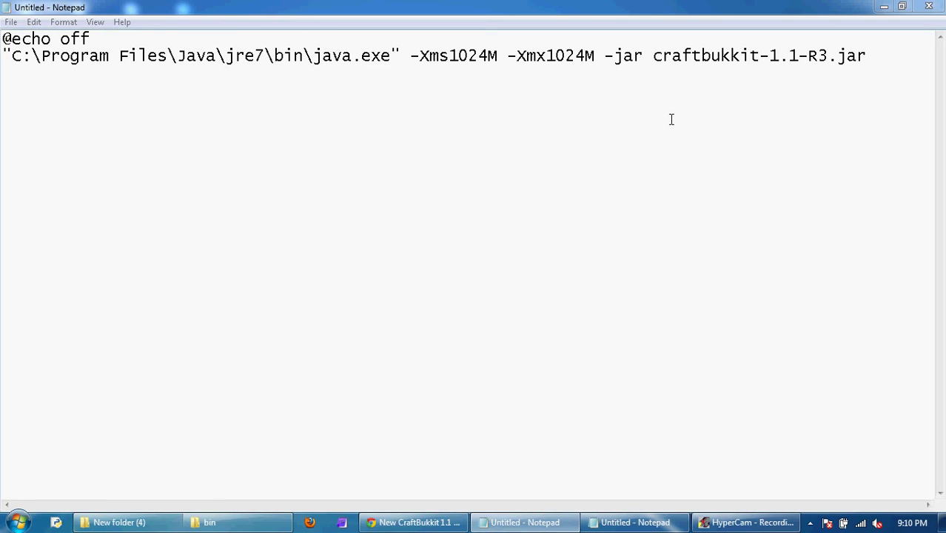
pyautogui.click(879, 64)
pyautogui.write('pause')
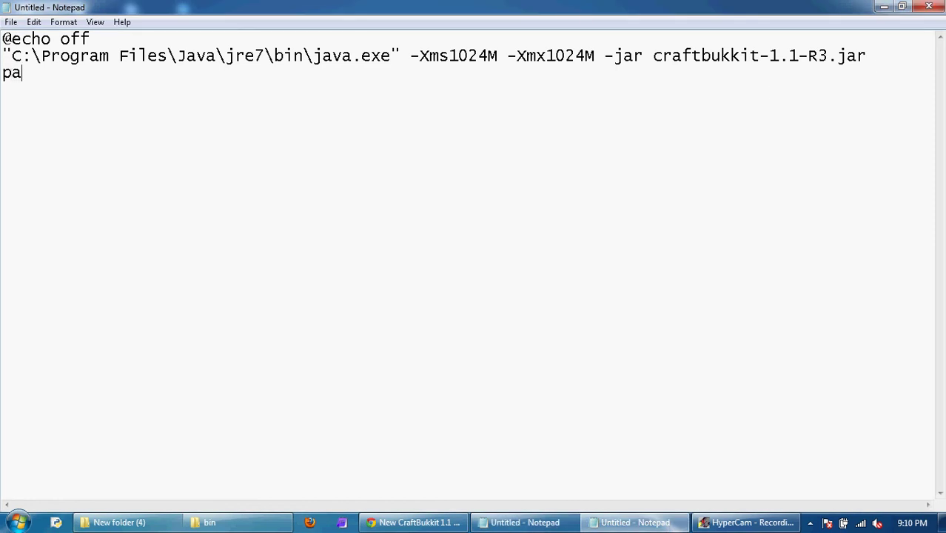
# - Save the script as start.bat in New folder (4) on the Desktop and close its Notepad window
pyautogui.click(11, 22)
pyautogui.click(40, 85)
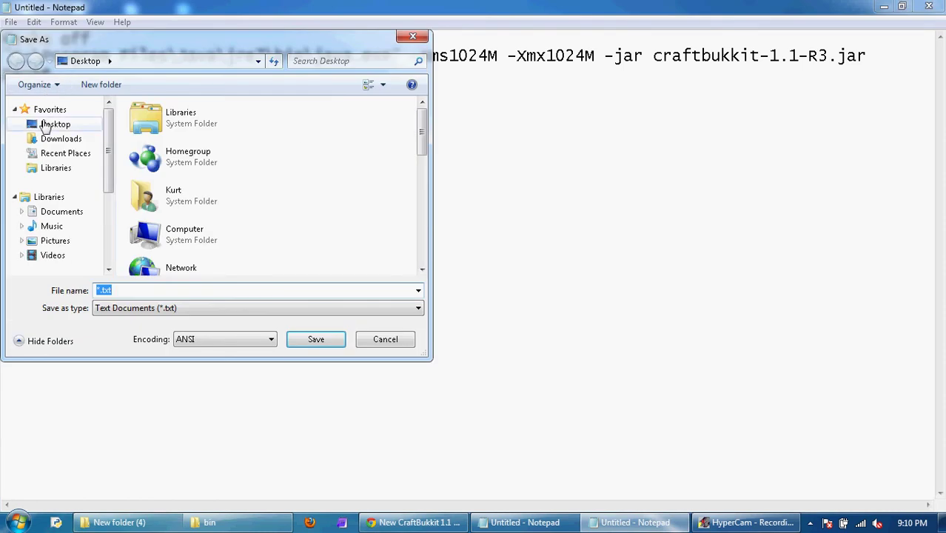
pyautogui.click(44, 126)
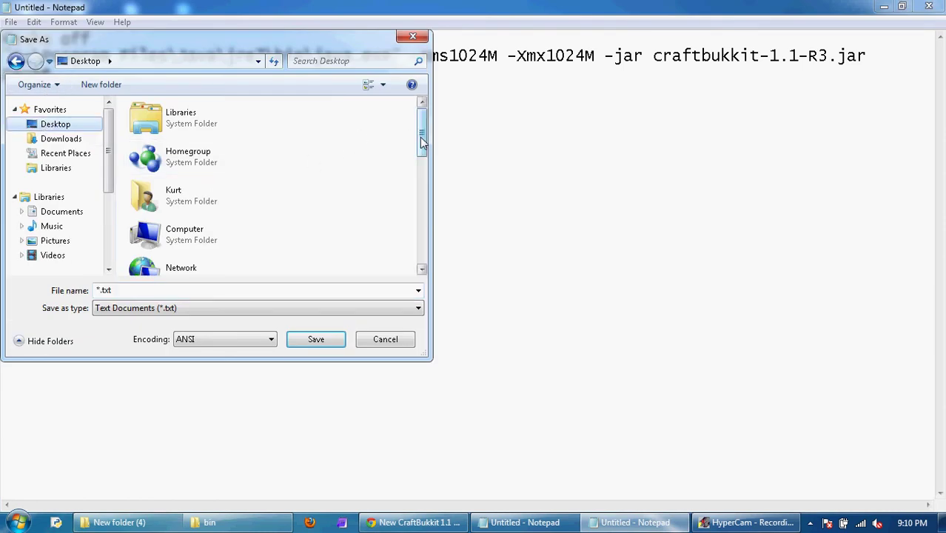
pyautogui.moveTo(420, 136); pyautogui.dragTo(421, 239)
pyautogui.click(201, 229)
pyautogui.doubleClick(201, 229)
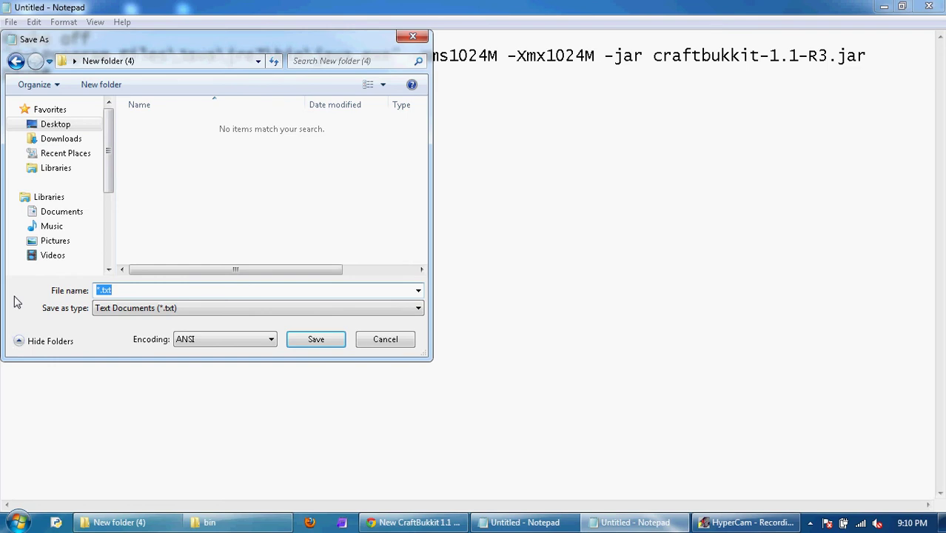
pyautogui.write('start.bat')
pyautogui.click(339, 341)
pyautogui.click(929, 6)
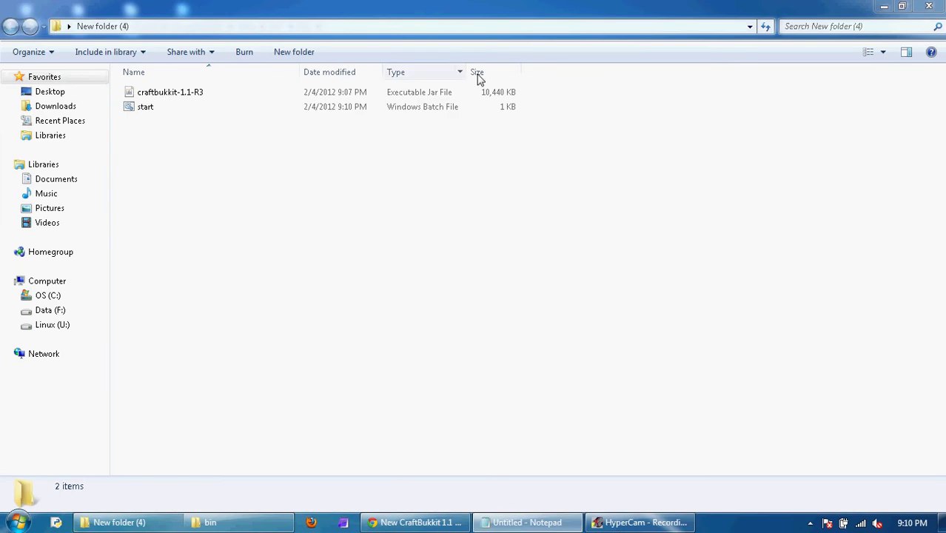
# - Run the start batch file to generate the server files, and close the server console window
pyautogui.click(138, 108)
pyautogui.doubleClick(137, 107)
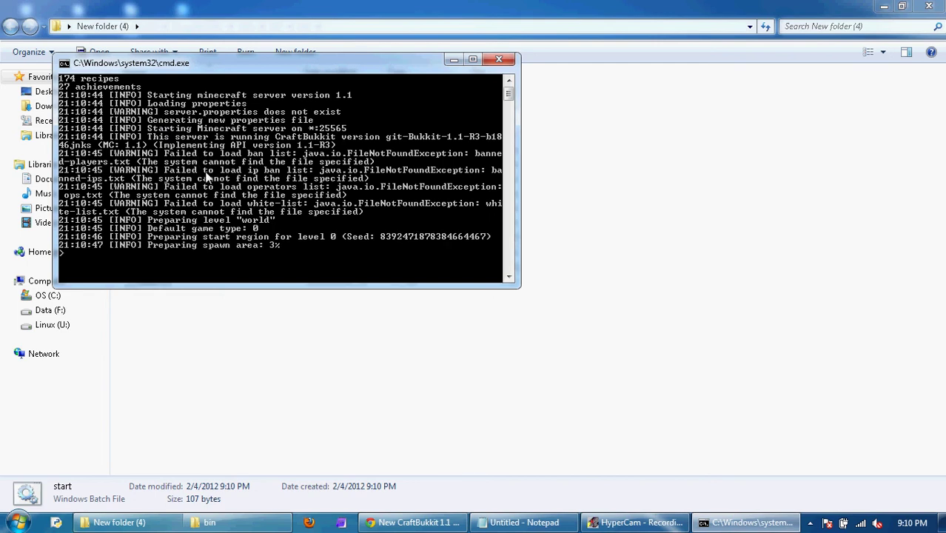
pyautogui.click(499, 60)
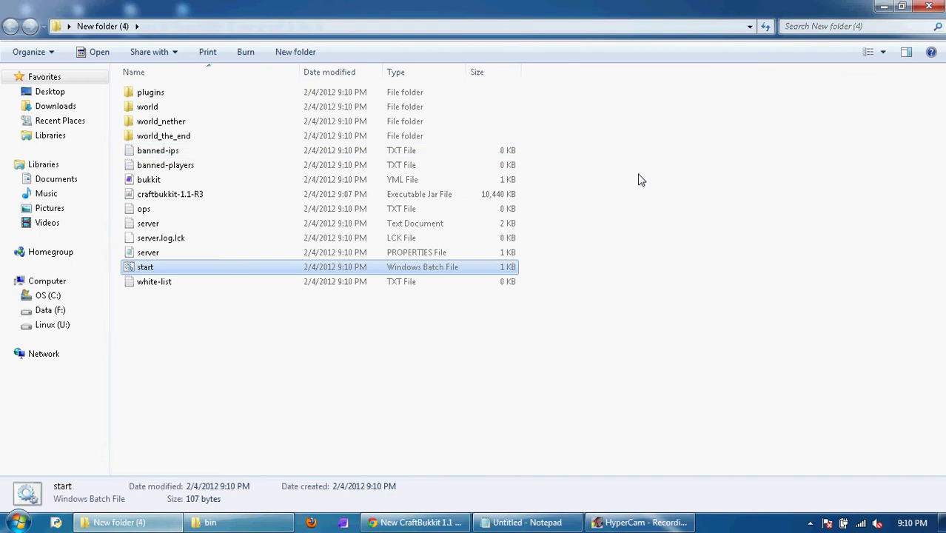
# - Delete the generated world folder from the server folder
pyautogui.rightClick(178, 111)
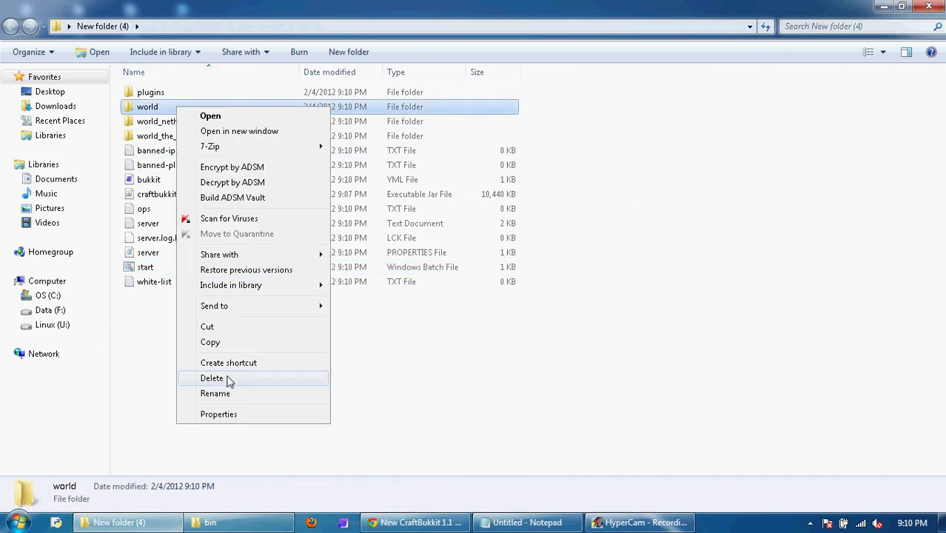
pyautogui.click(228, 382)
pyautogui.click(547, 323)
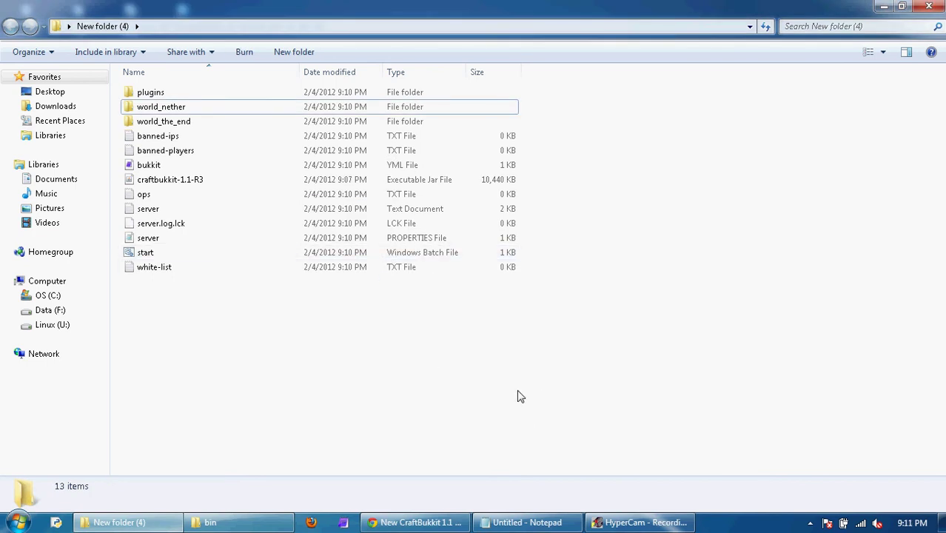
# - Run ipconfig in a Command Prompt, look up the wireless adapter's IPv4 address and default gateway, and minimize the window
pyautogui.press('super')
pyautogui.write('cmd')
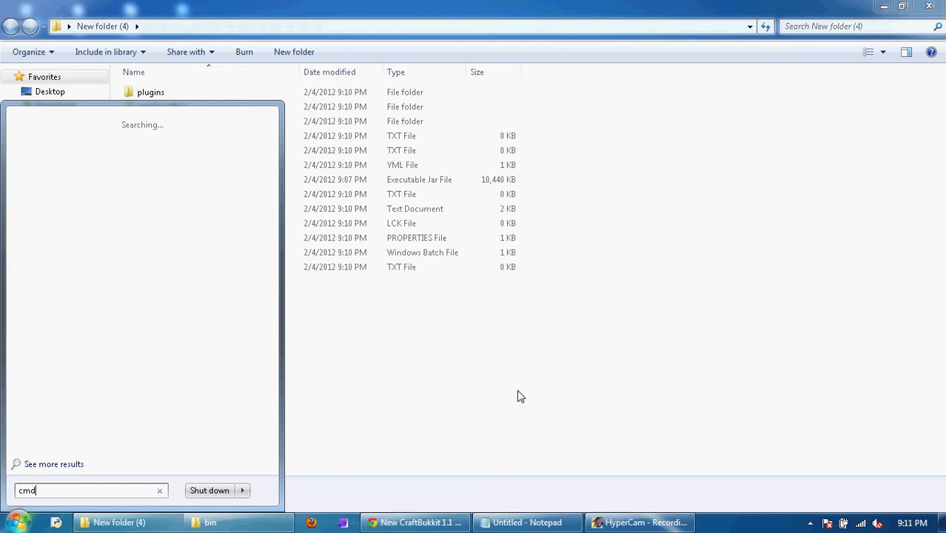
pyautogui.press('Return')
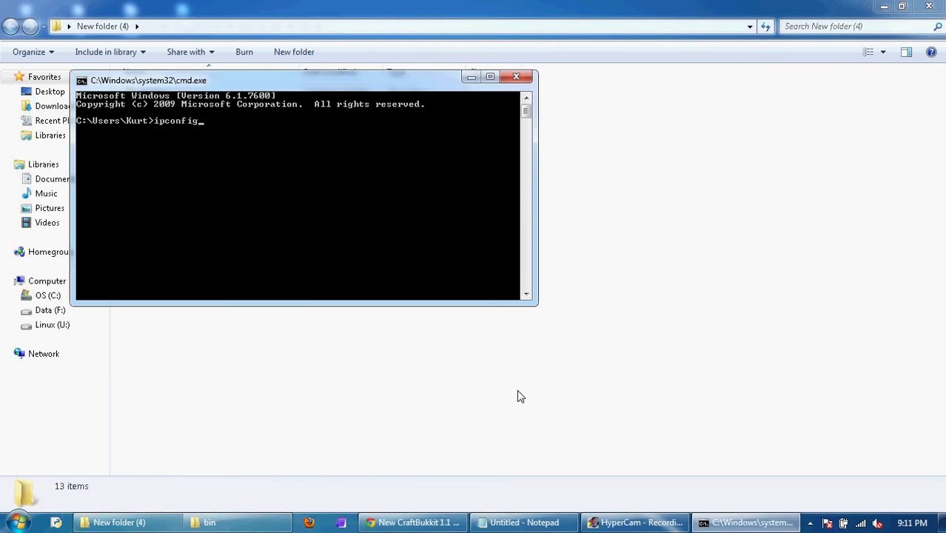
pyautogui.write('ipconfig')
pyautogui.press('Return')
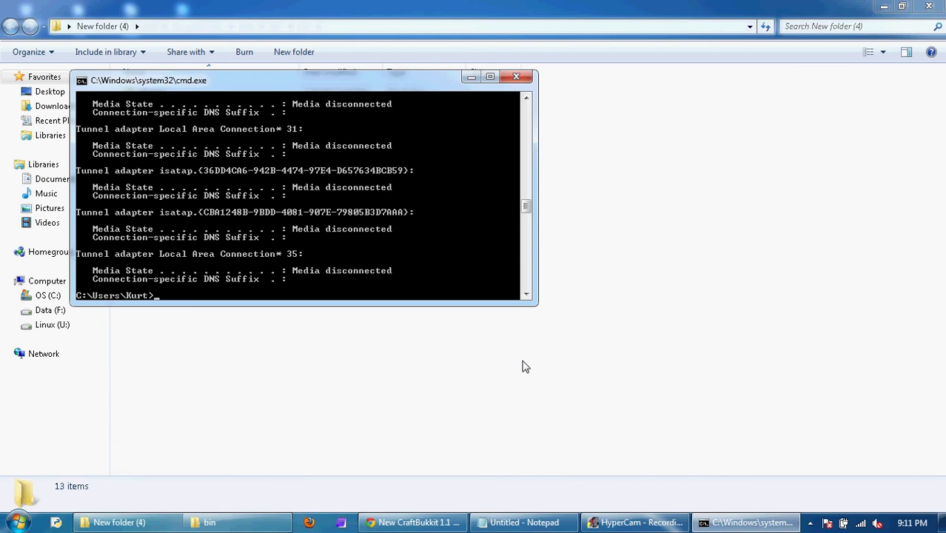
pyautogui.scroll(10, 510, 195)
pyautogui.scroll(15, 480, 181)
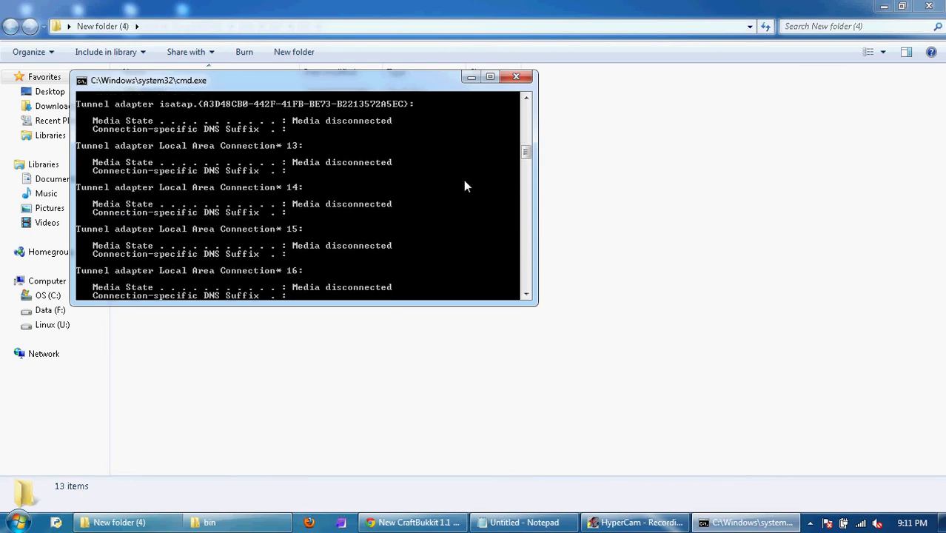
pyautogui.scroll(15, 462, 186)
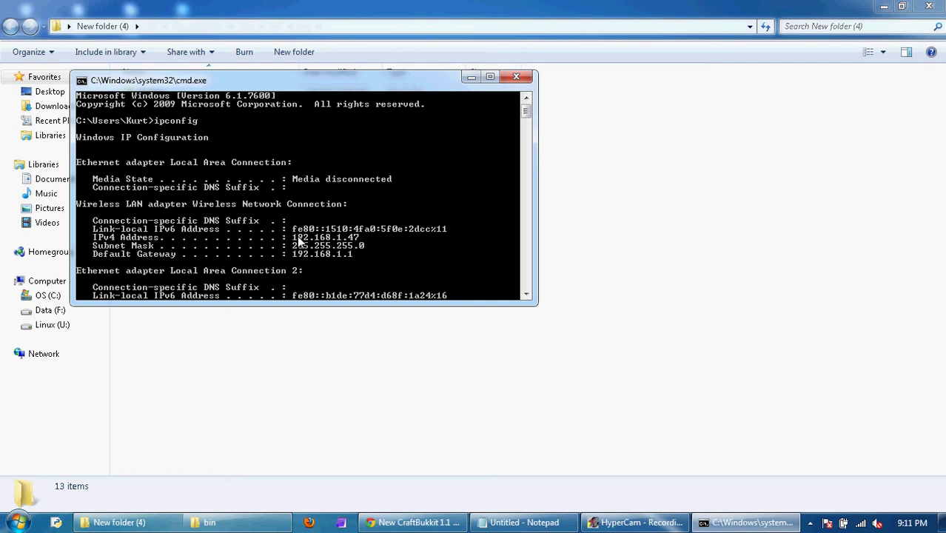
pyautogui.click(471, 77)
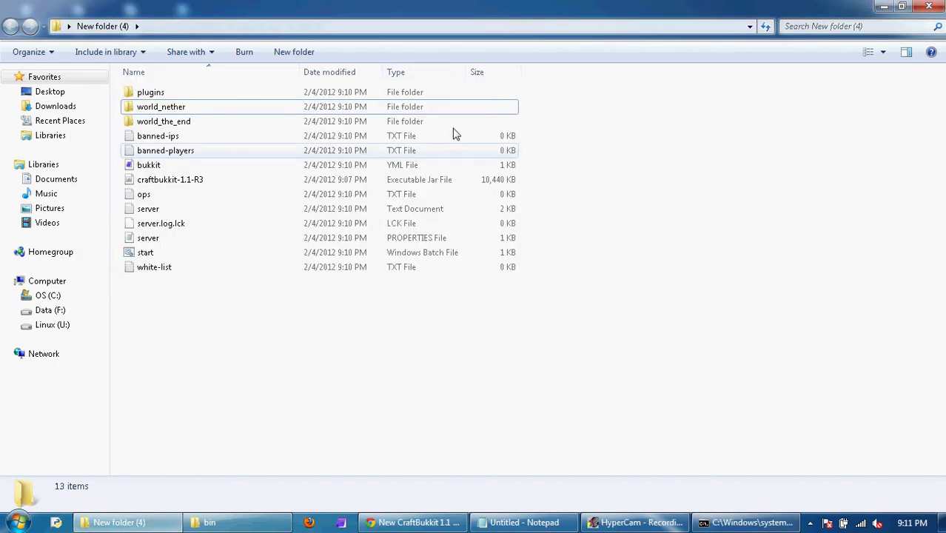
# - Switch to Chrome, load the router's page at 192.168.1.1 and open its Port Forwarding / Port Triggering settings
pyautogui.click(413, 522)
pyautogui.click(248, 31)
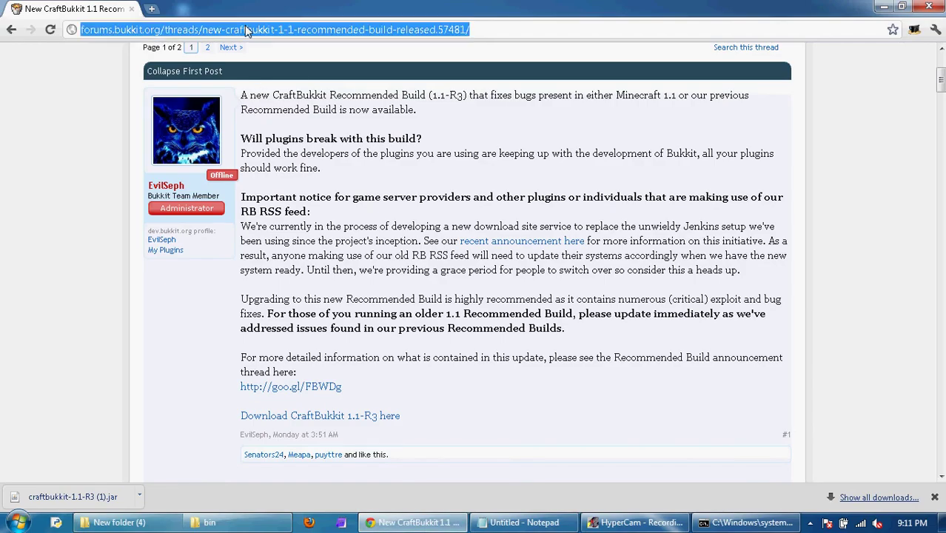
pyautogui.write('1')
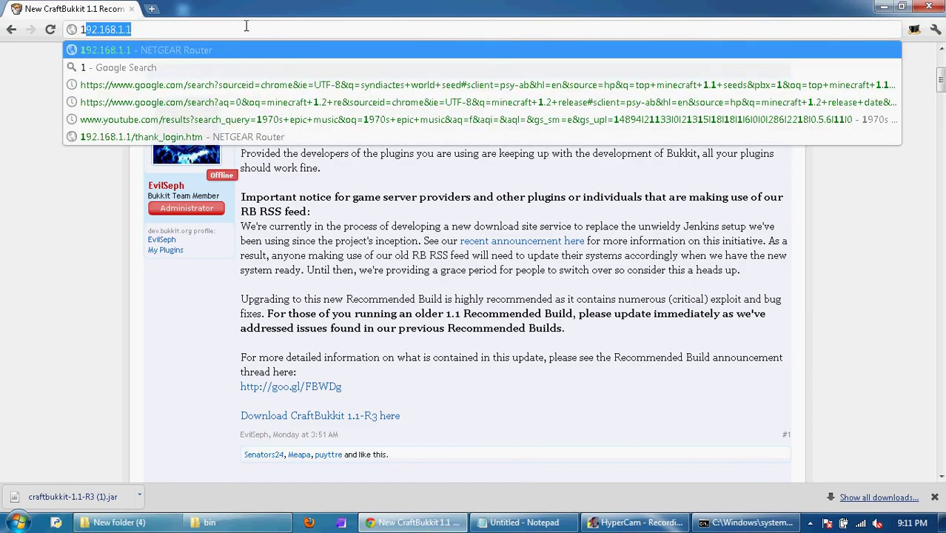
pyautogui.write('92')
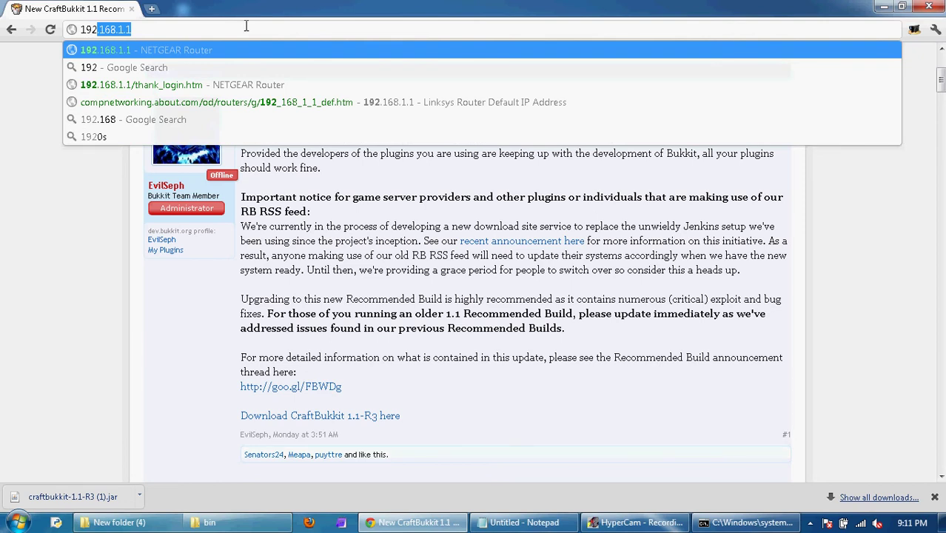
pyautogui.press('Right')
pyautogui.press('Return')
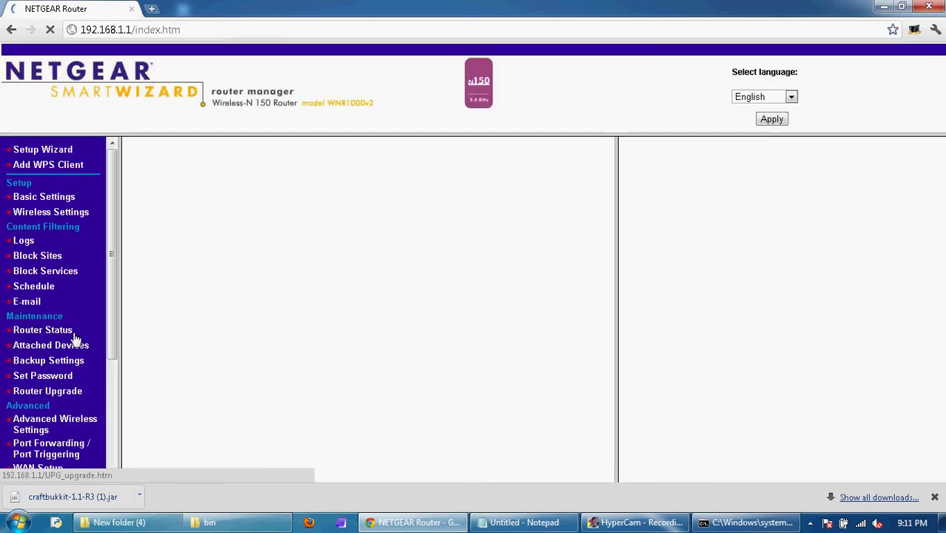
pyautogui.click(55, 454)
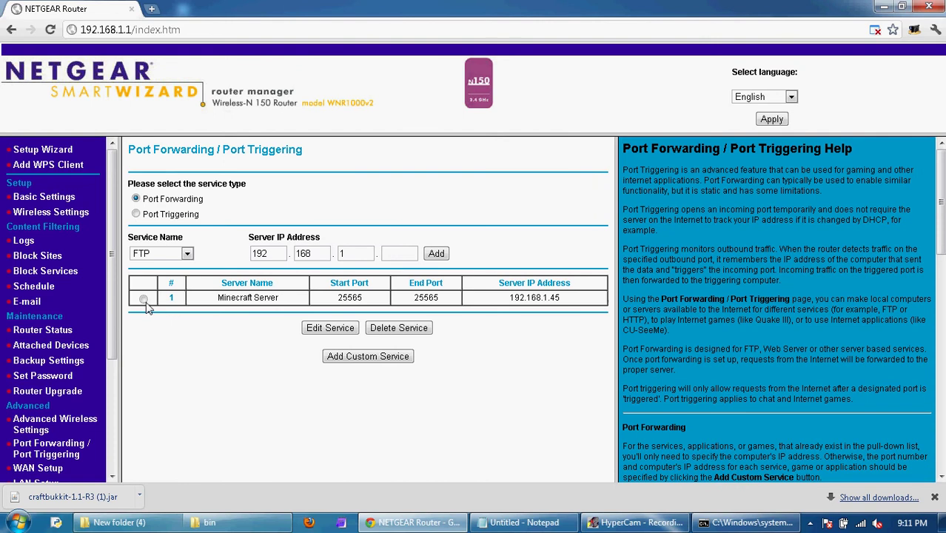
# - Fill in a new custom service with starting and ending port 25565 and server IP 192.168.1.47, and cancel it without saving
pyautogui.click(380, 357)
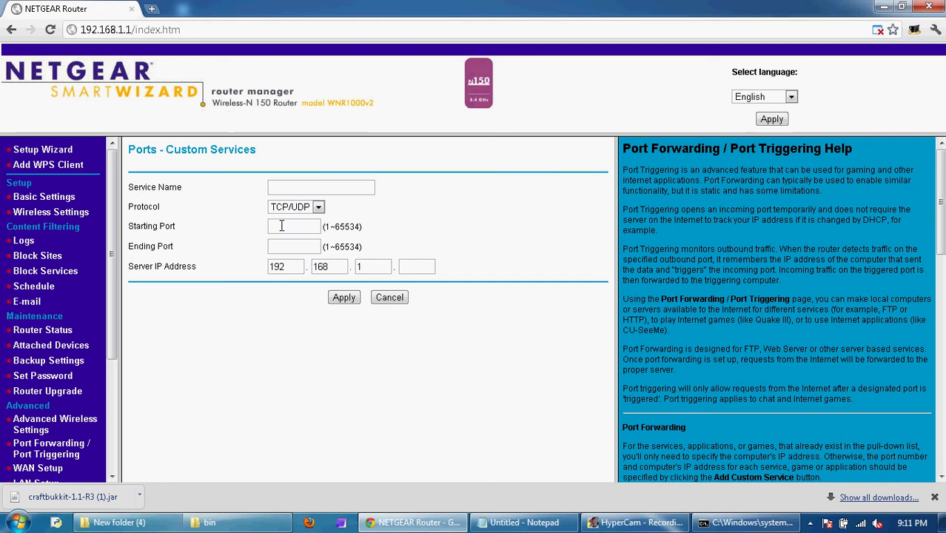
pyautogui.click(283, 227)
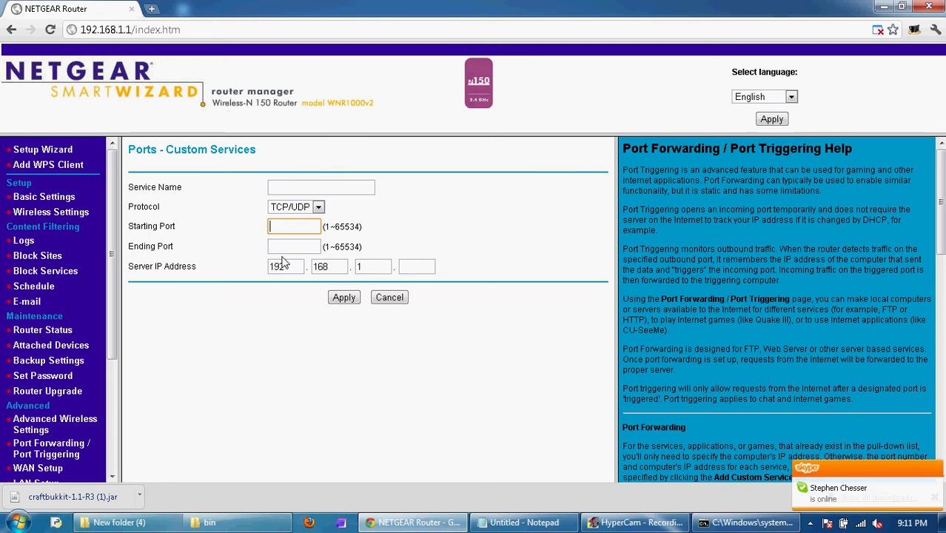
pyautogui.write('255')
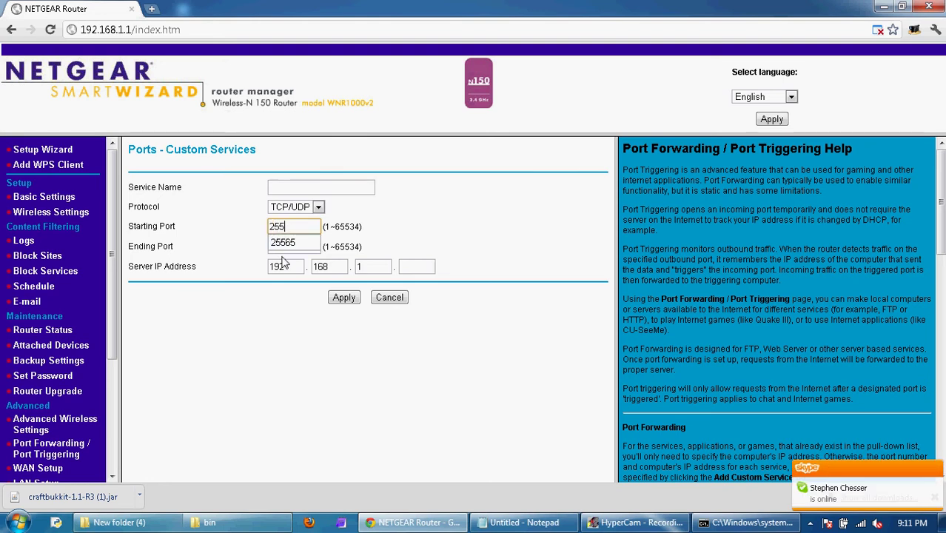
pyautogui.press('Down')
pyautogui.press('Tab')
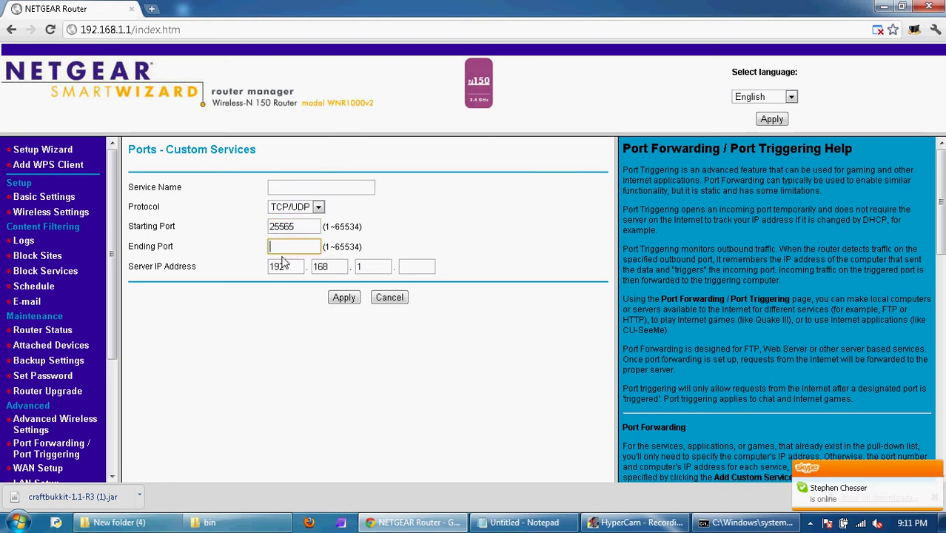
pyautogui.write('25565')
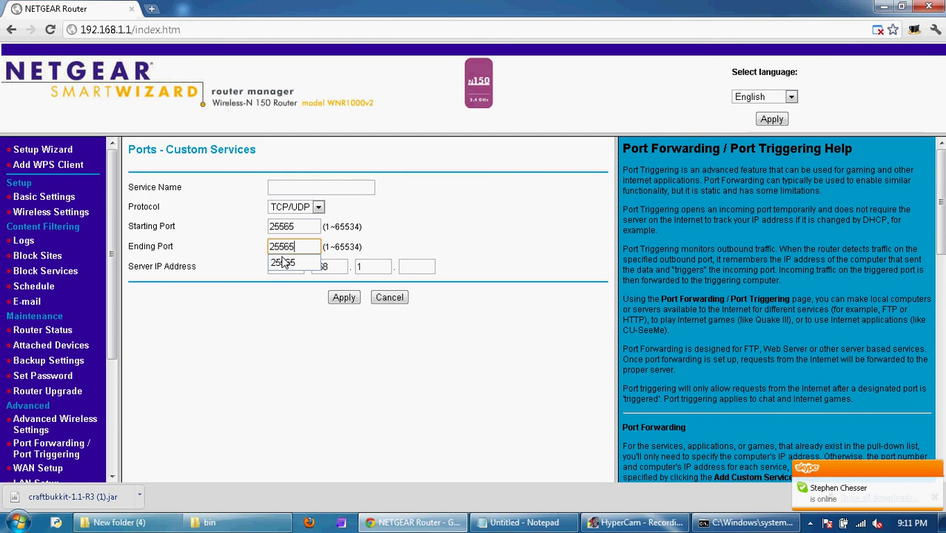
pyautogui.click(404, 263)
pyautogui.click(766, 525)
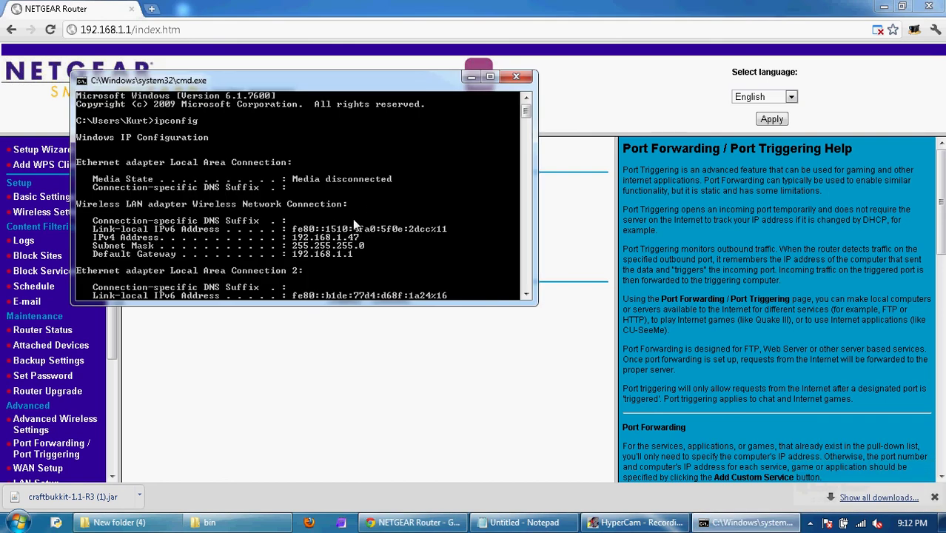
pyautogui.click(472, 74)
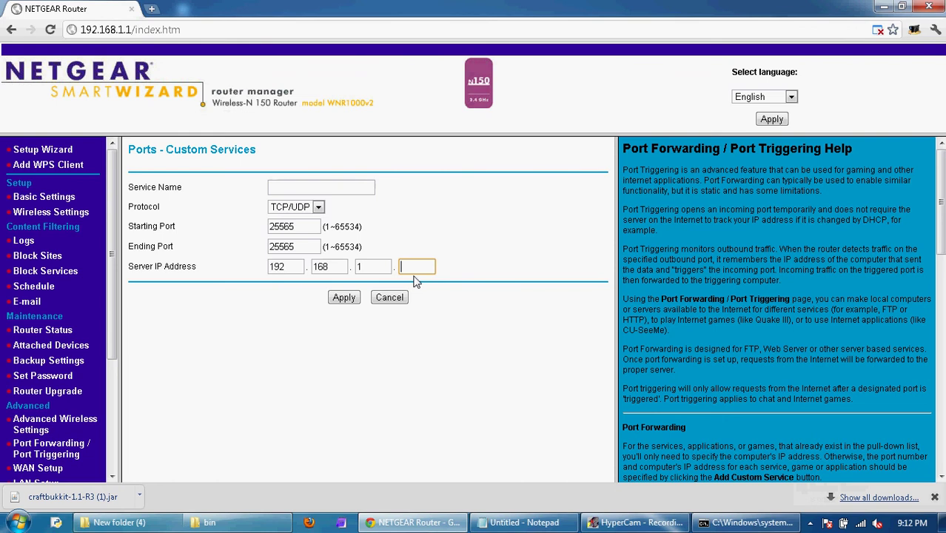
pyautogui.write('47')
pyautogui.click(388, 297)
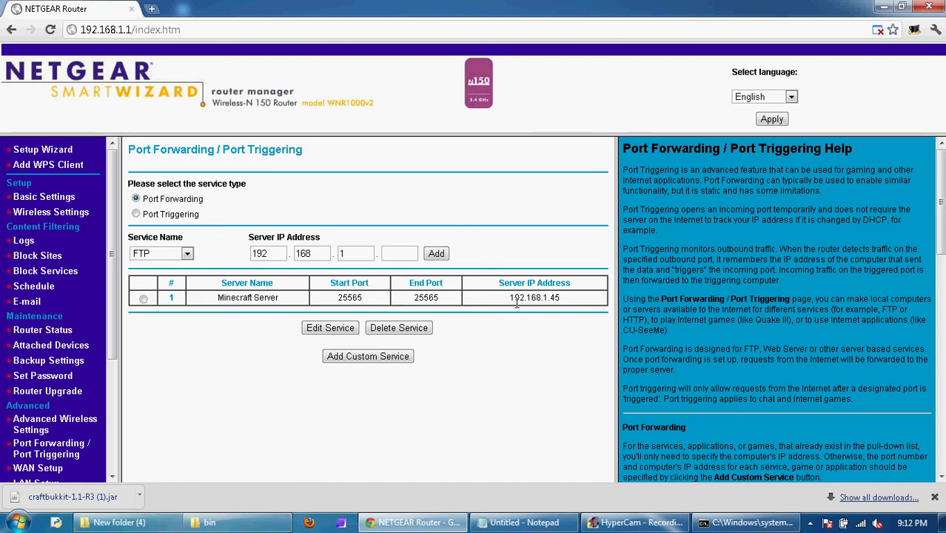
# - Close the router page, look up the public IP address on ipchicken.com in a new browser window, and close the browser
pyautogui.click(928, 8)
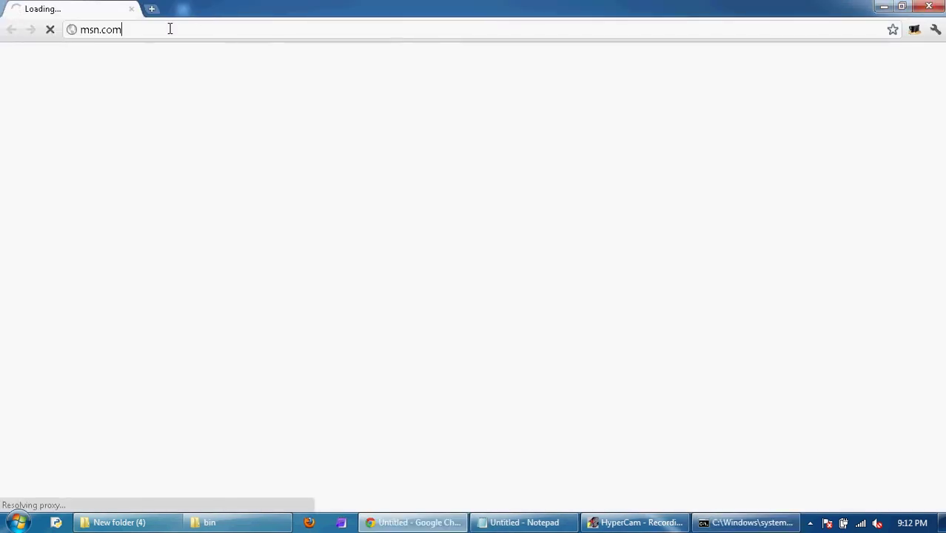
pyautogui.click(170, 29)
pyautogui.write('ipchicken')
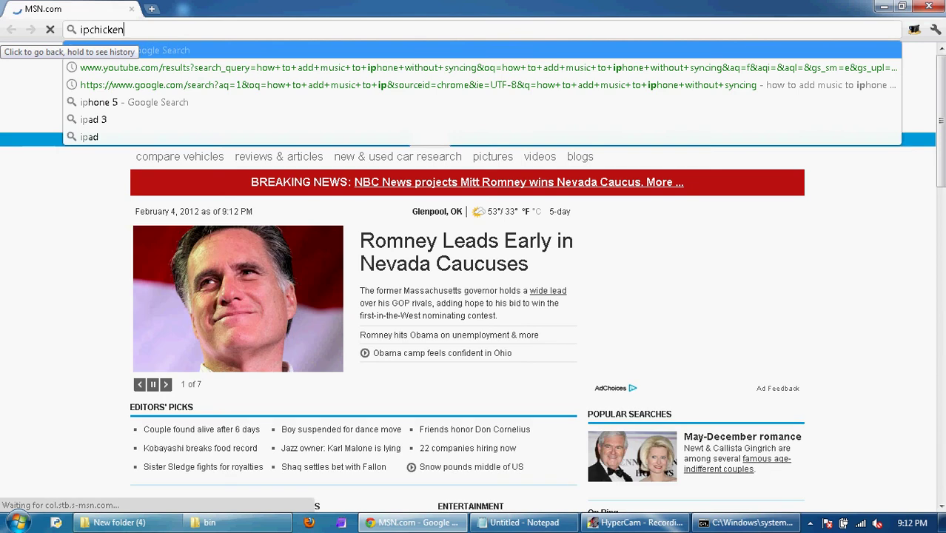
pyautogui.press('Return')
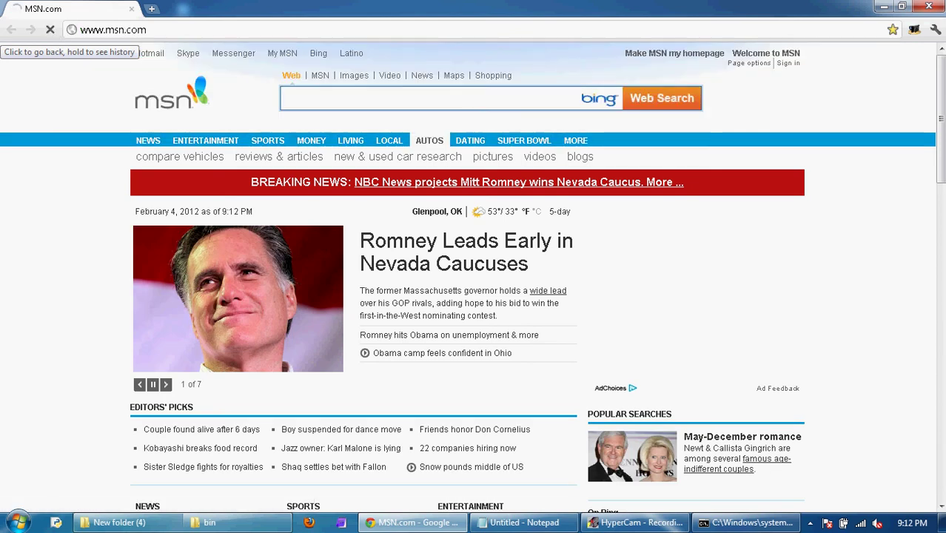
pyautogui.click(209, 180)
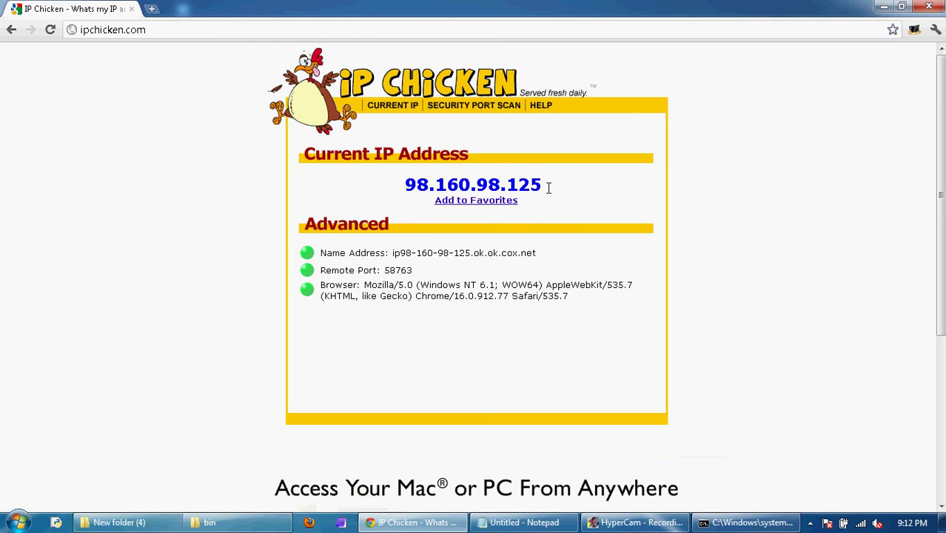
pyautogui.click(934, 6)
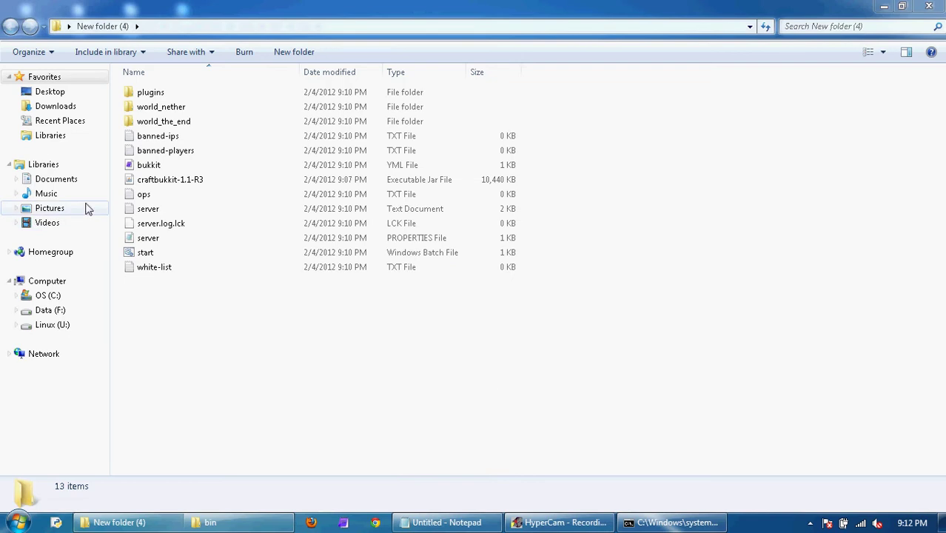
# - Run the start batch file to launch the server and generate a new world, and close its console window
pyautogui.doubleClick(167, 254)
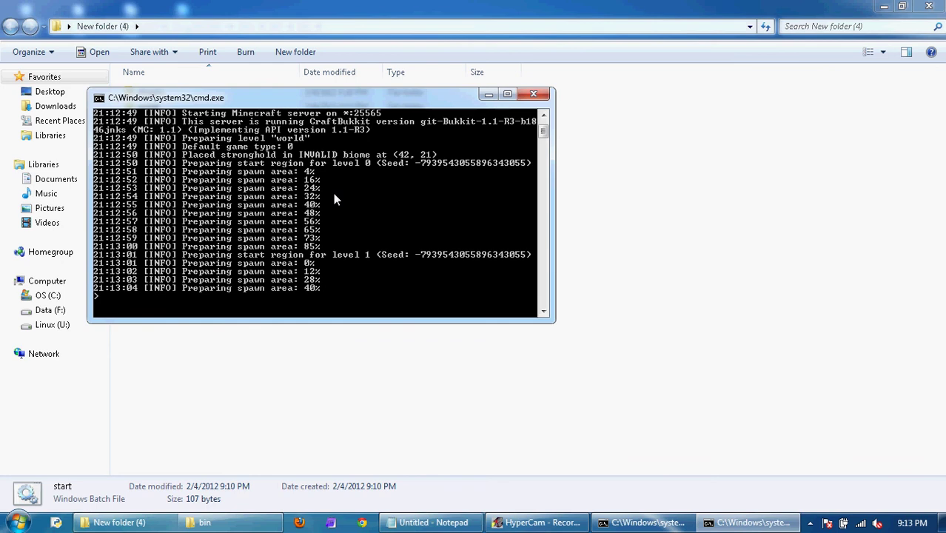
pyautogui.click(539, 97)
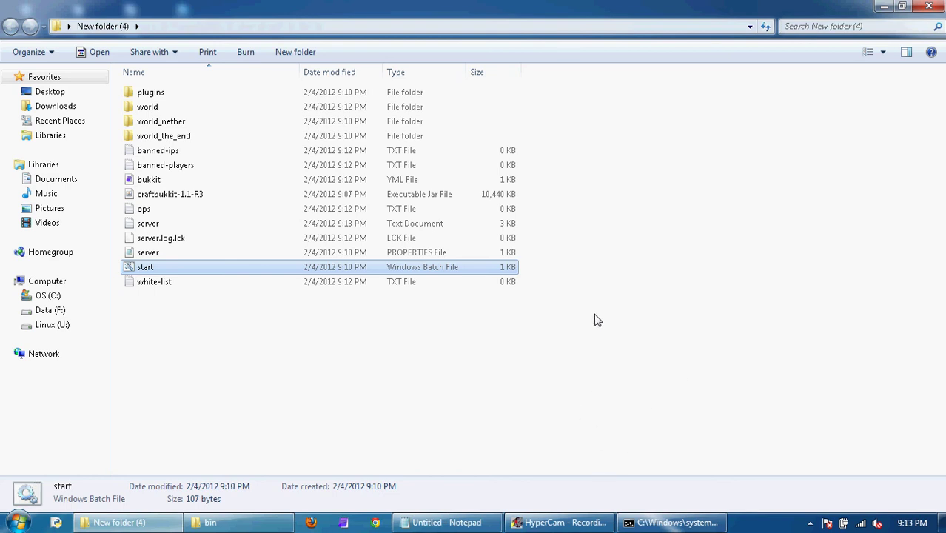
pyautogui.click(614, 342)
# - Close the old Command Prompt, run ipconfig in a new one, look up the wireless adapter's IPv4 address, and close the window
pyautogui.click(670, 522)
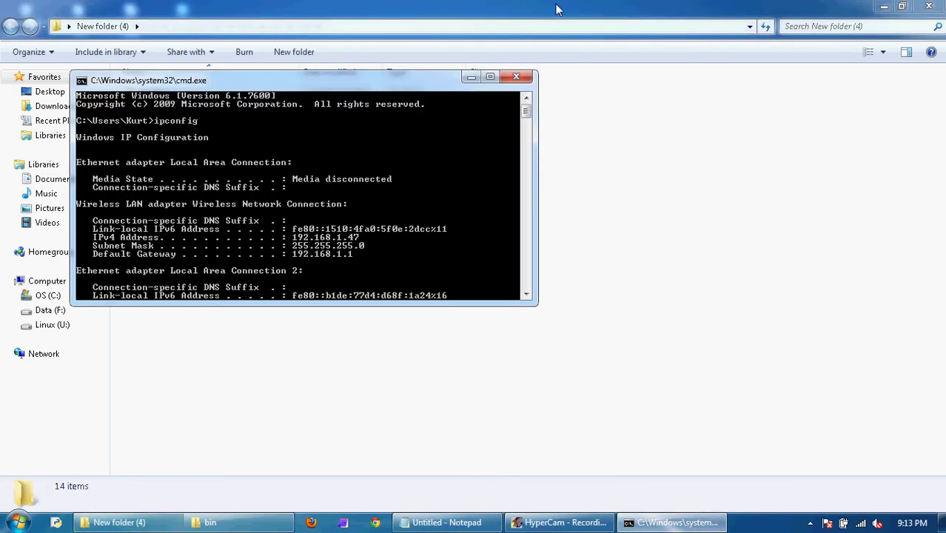
pyautogui.click(528, 78)
pyautogui.press('super')
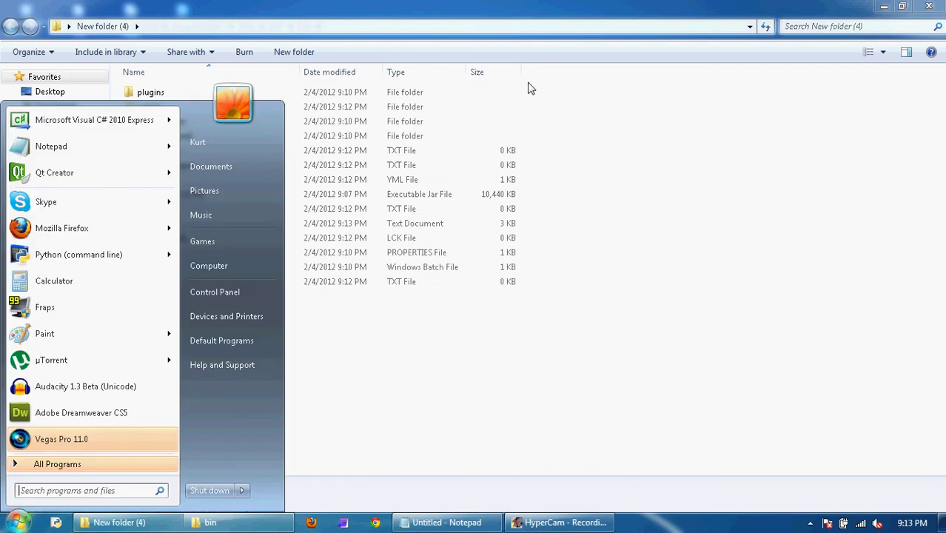
pyautogui.write('cmd')
pyautogui.press('Return')
pyautogui.write('ipconf')
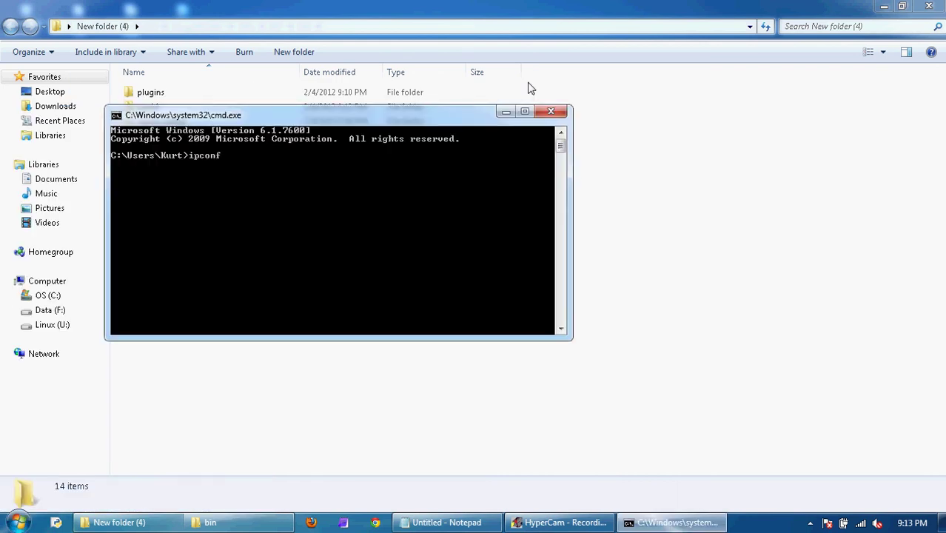
pyautogui.write('ig')
pyautogui.press('Return')
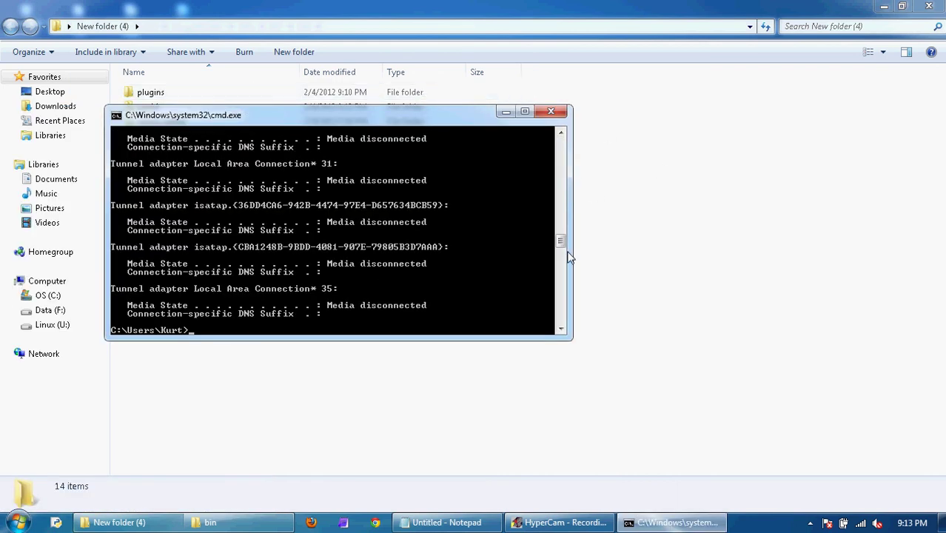
pyautogui.moveTo(560, 243); pyautogui.dragTo(558, 133)
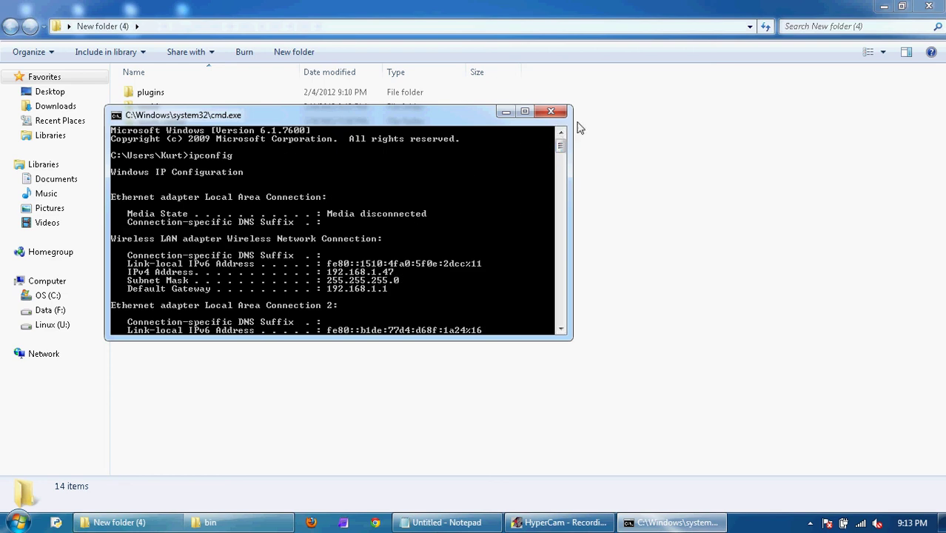
pyautogui.click(551, 111)
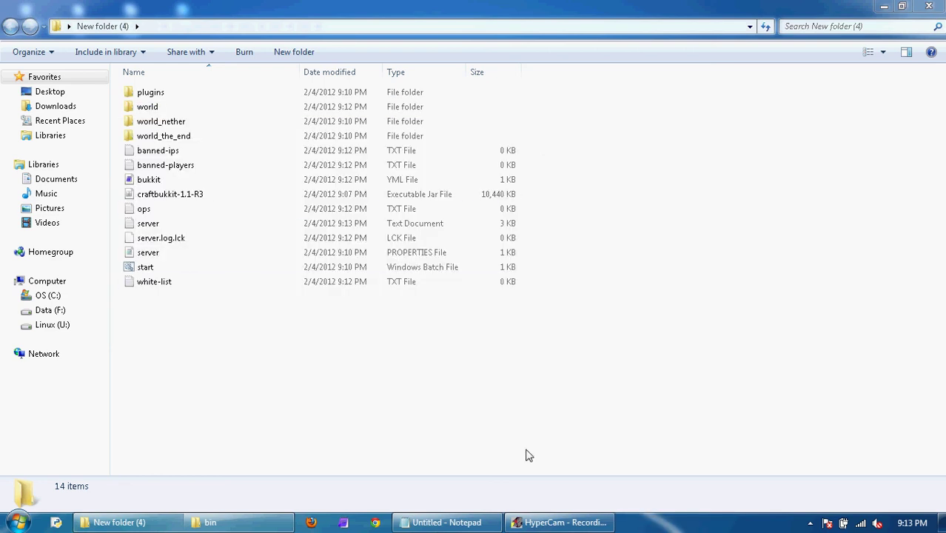
# - Open Chrome, log in to the router at 192.168.1.1 with the saved credentials, and open its Port Forwarding / Port Triggering settings
pyautogui.click(375, 523)
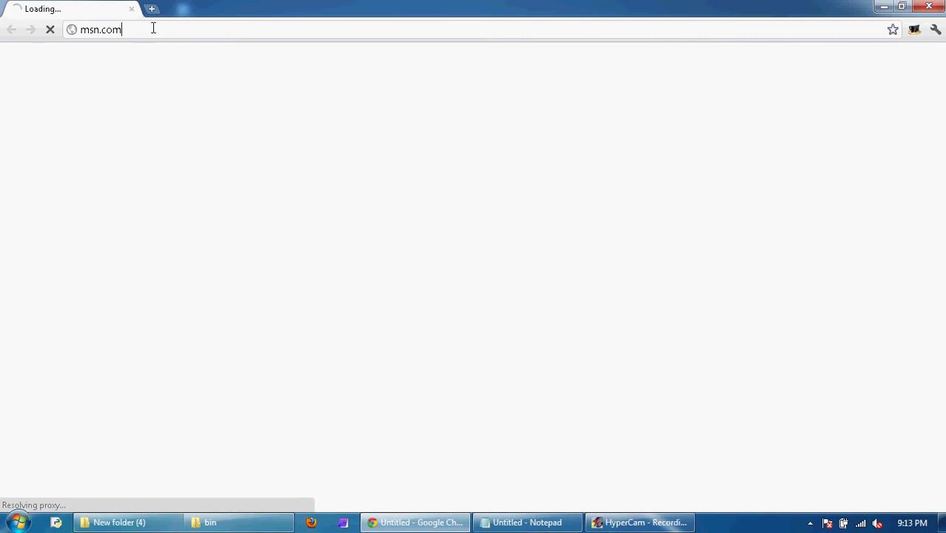
pyautogui.click(152, 28)
pyautogui.write('192.168.1.1')
pyautogui.press('Return')
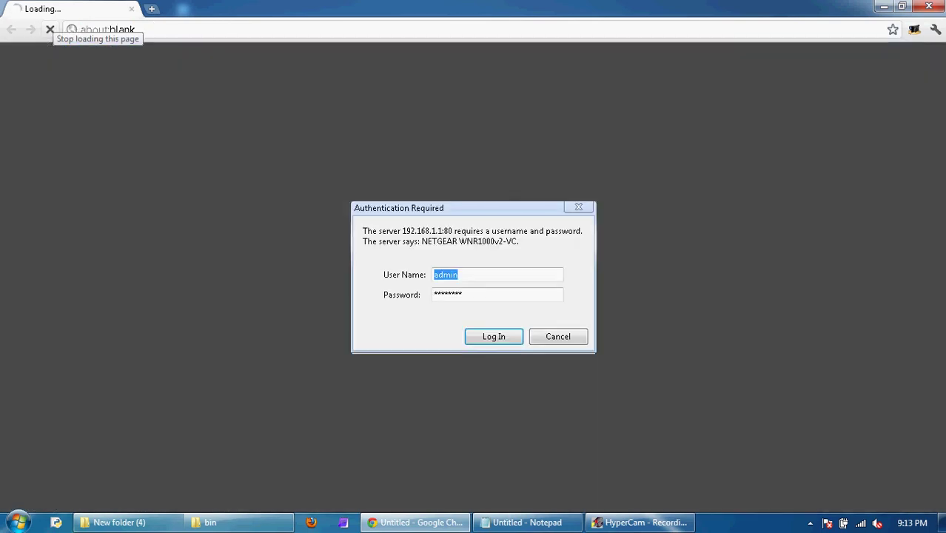
pyautogui.click(488, 335)
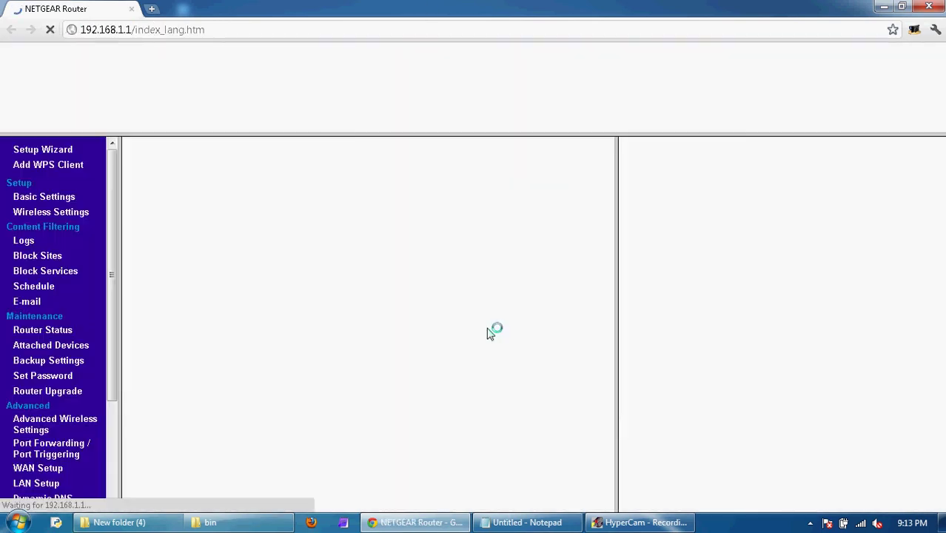
pyautogui.click(50, 451)
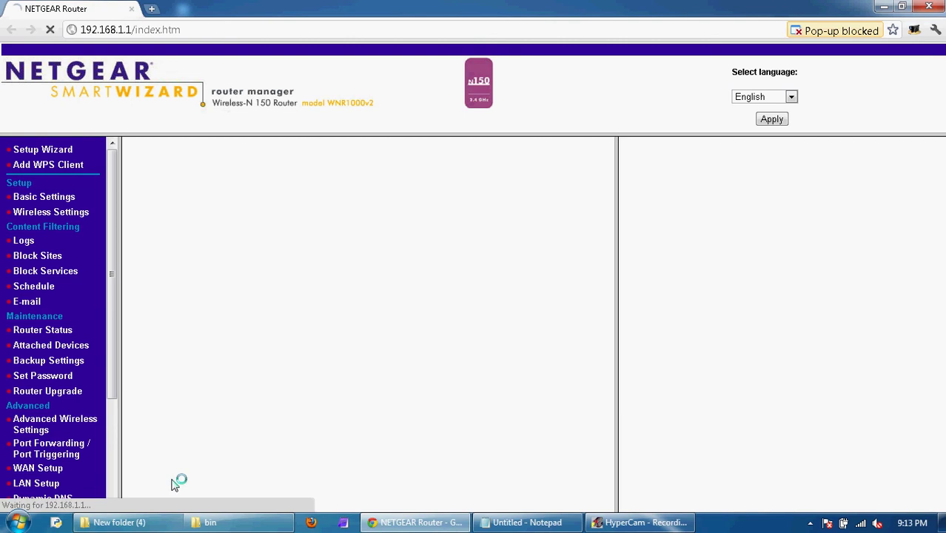
# - Run ipconfig in a Command Prompt over the router page, check the wireless adapter's IPv4 address, and close the window
pyautogui.press('super')
pyautogui.write('cmd')
pyautogui.press('Return')
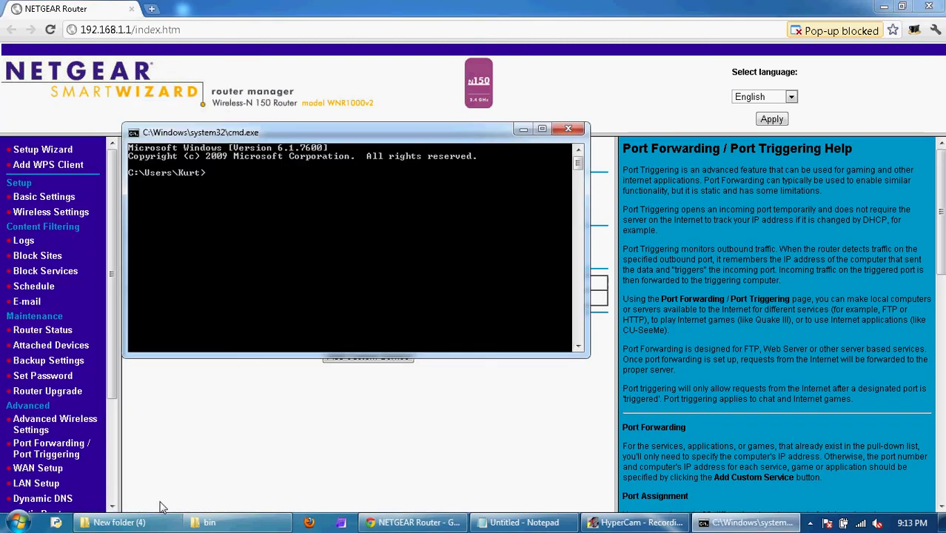
pyautogui.write('ipco')
pyautogui.write('ig')
pyautogui.press('Return')
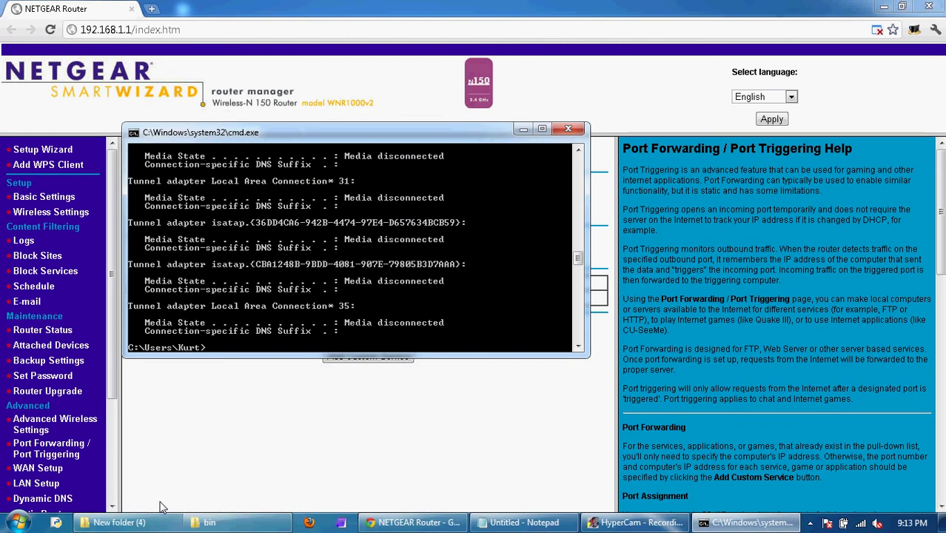
pyautogui.scroll(20, 312, 228)
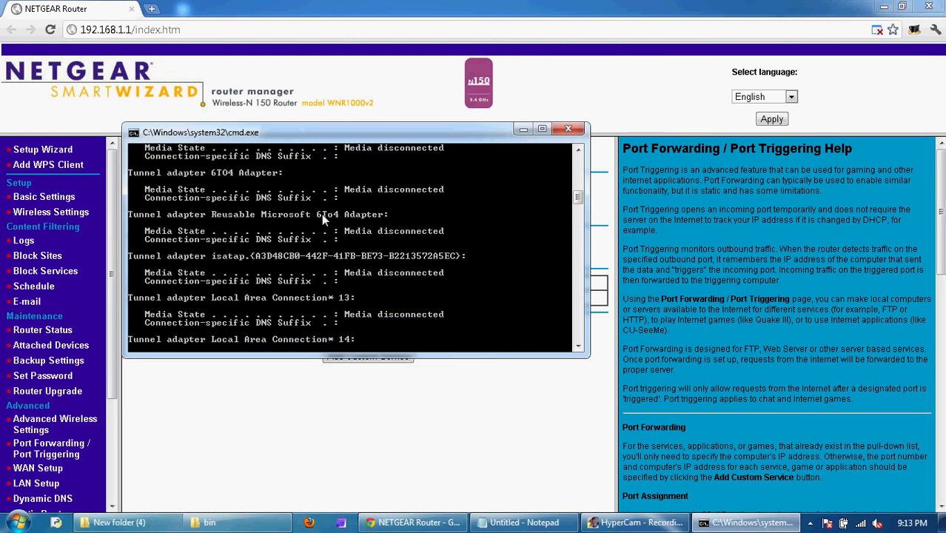
pyautogui.scroll(15, 322, 214)
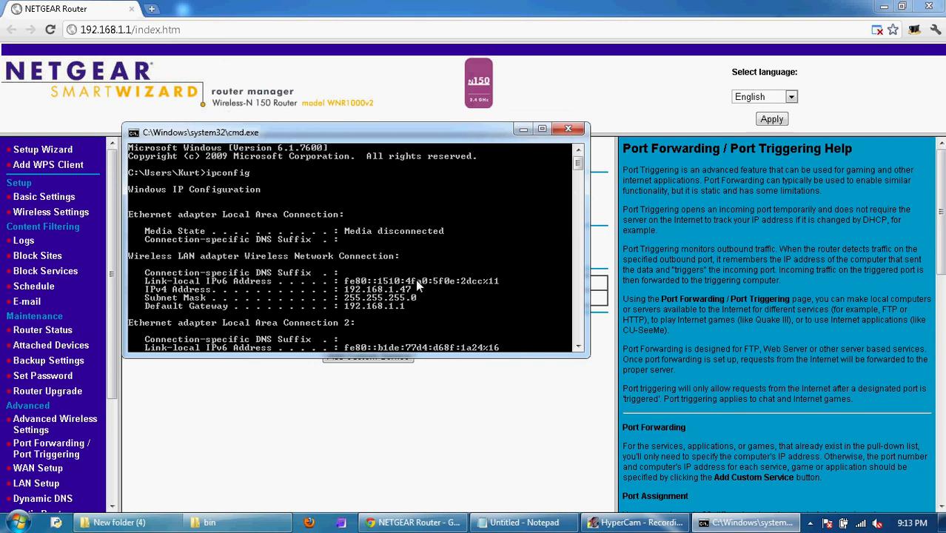
pyautogui.click(567, 129)
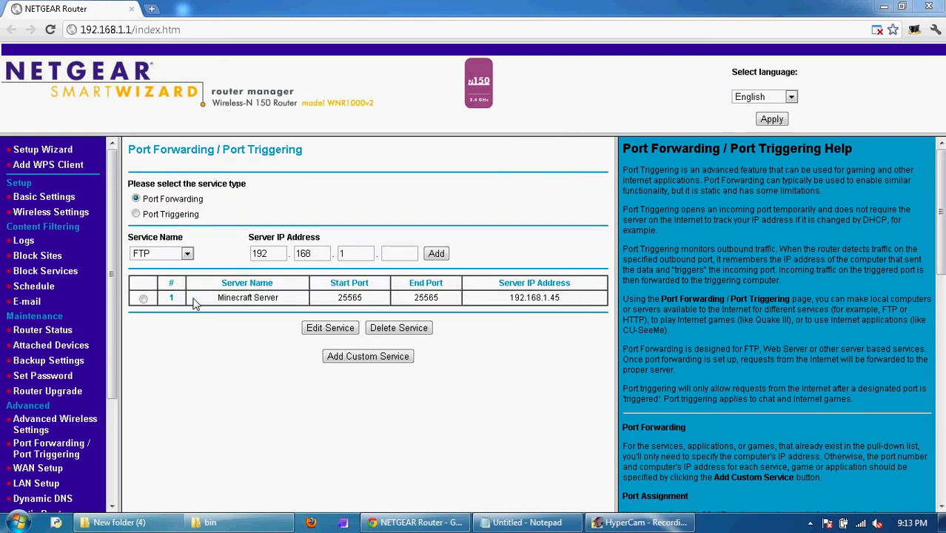
# - Edit the Minecraft Server forwarding entry so its server IP address is 192.168.1.47, apply the change, and close the router page
pyautogui.click(144, 299)
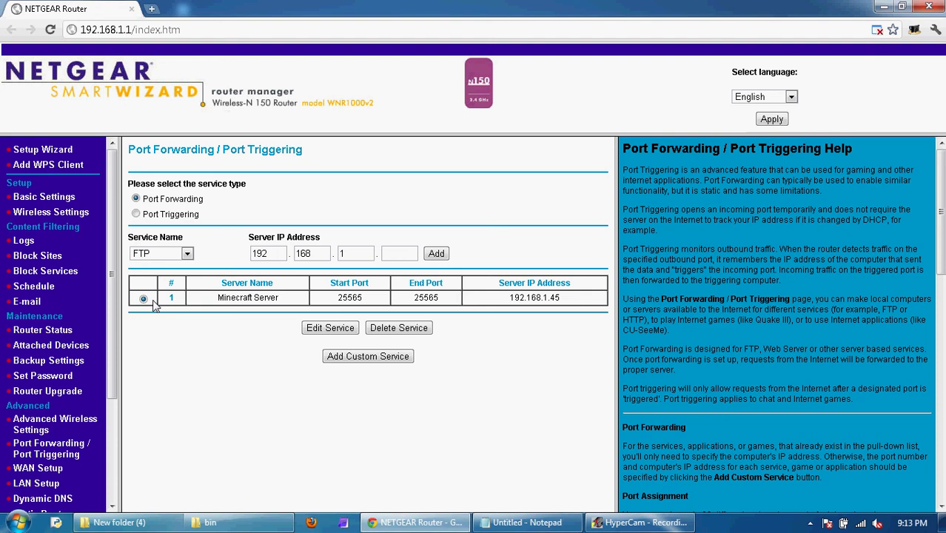
pyautogui.click(329, 328)
pyautogui.click(423, 268)
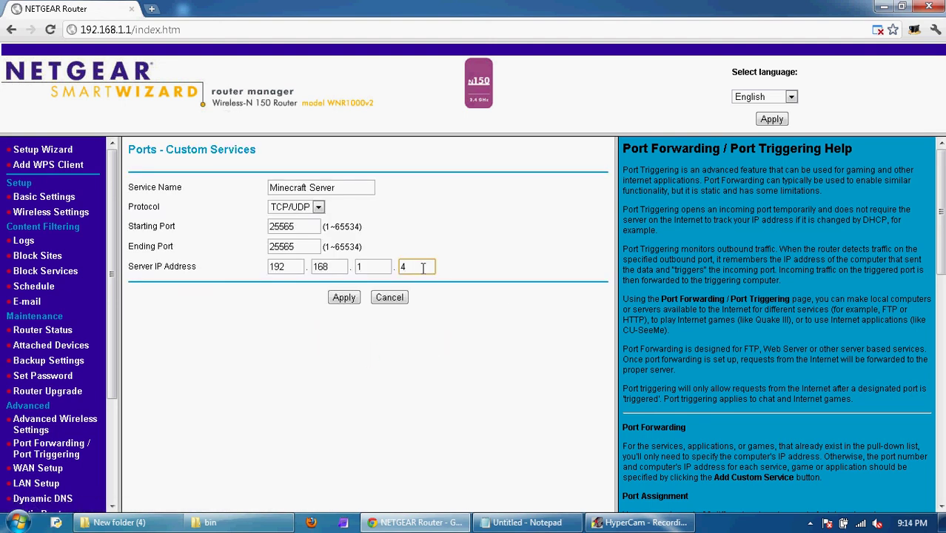
pyautogui.click(344, 297)
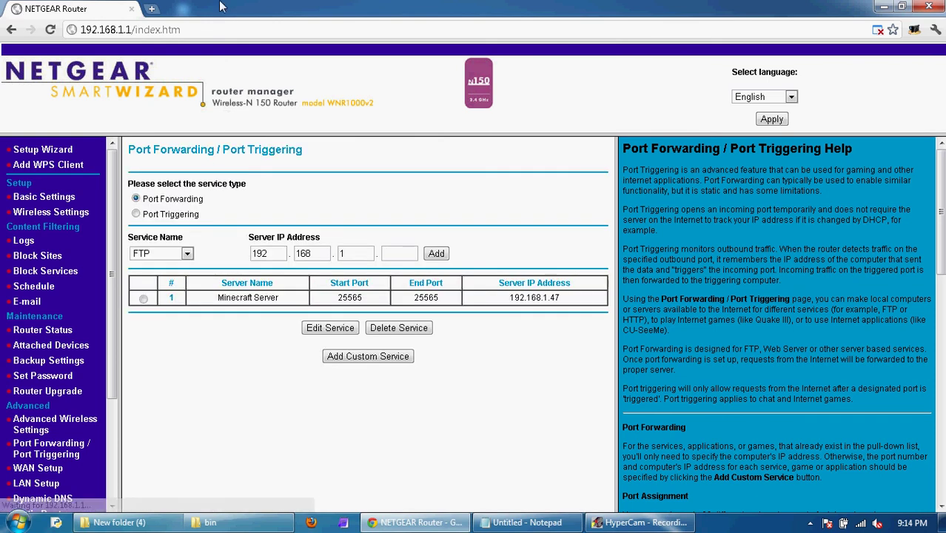
pyautogui.click(132, 10)
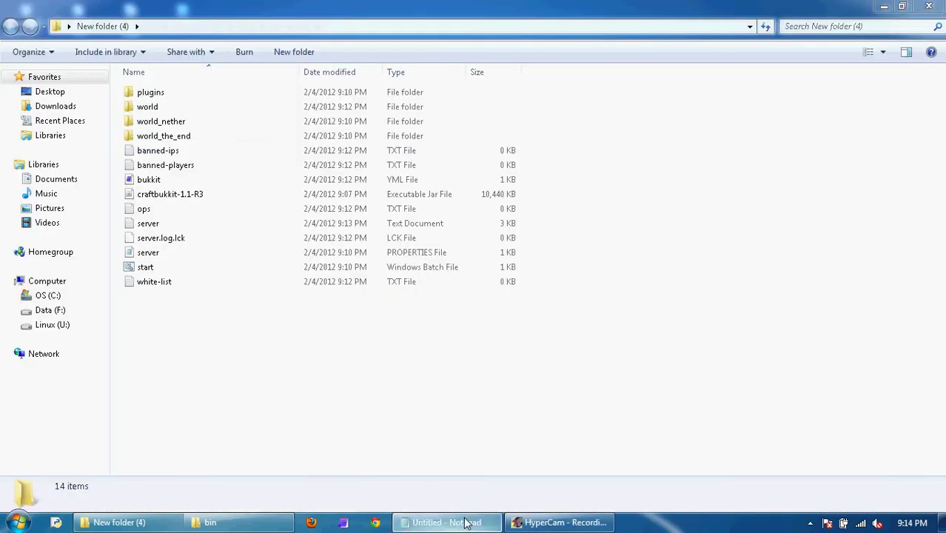
# - Launch the Minecraft server again with the start batch file, and close its console window
pyautogui.doubleClick(249, 267)
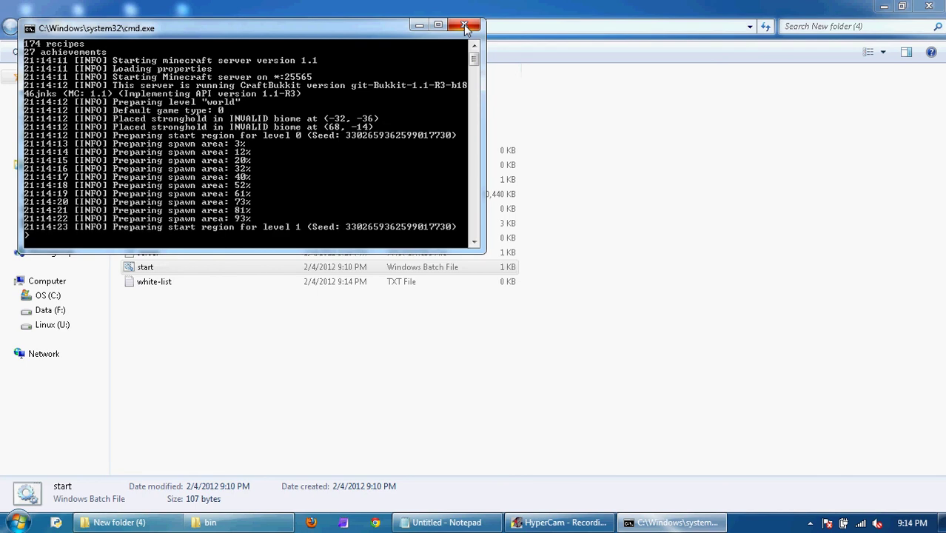
pyautogui.click(465, 27)
pyautogui.click(561, 522)
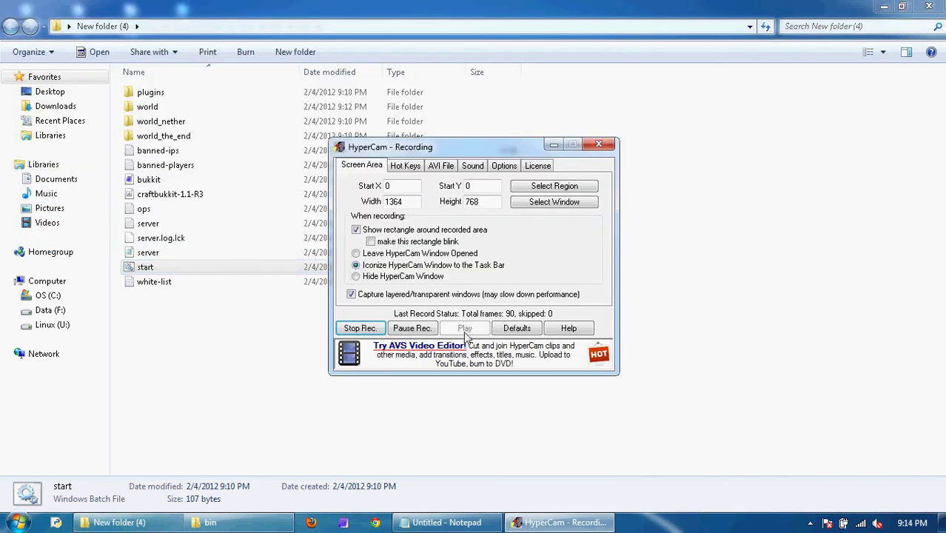